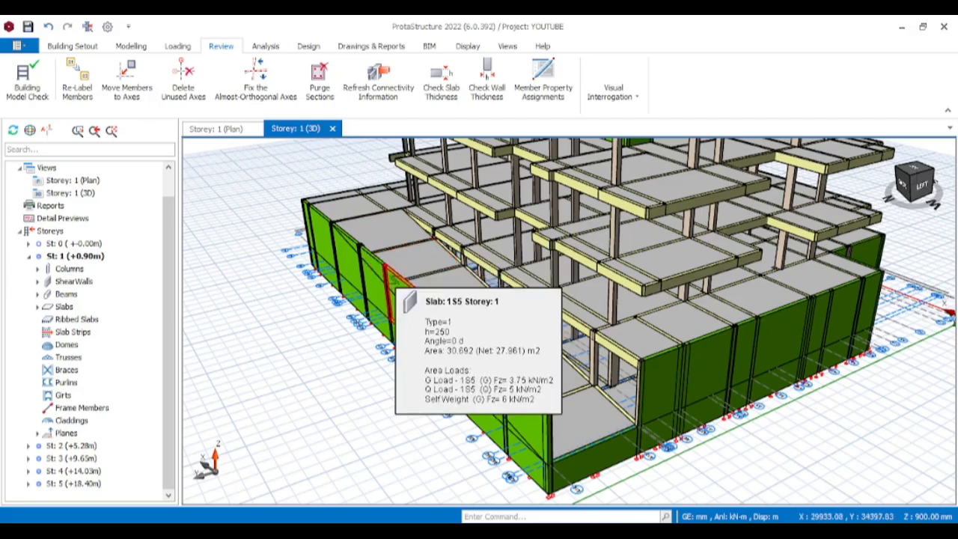
Step: Inspect the perimeter walls and the slabs behind them in the storey 1 3D view, with a brief check of the plan
{"action": "scroll", "coordinate": [392, 276], "scroll_direction": "up", "scroll_amount": 3}
{"action": "scroll", "coordinate": [392, 277], "scroll_direction": "down", "scroll_amount": 5}
{"action": "middle_click_drag", "start_coordinate": [411, 293], "coordinate": [419, 314]}
{"action": "scroll", "coordinate": [345, 306], "scroll_direction": "up", "scroll_amount": 2}
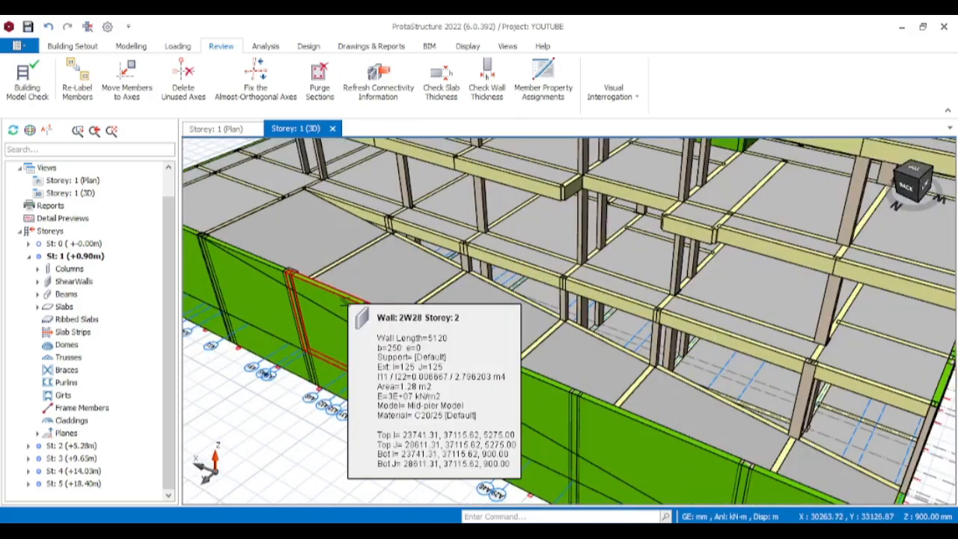
{"action": "scroll", "coordinate": [345, 306], "scroll_direction": "down", "scroll_amount": 3}
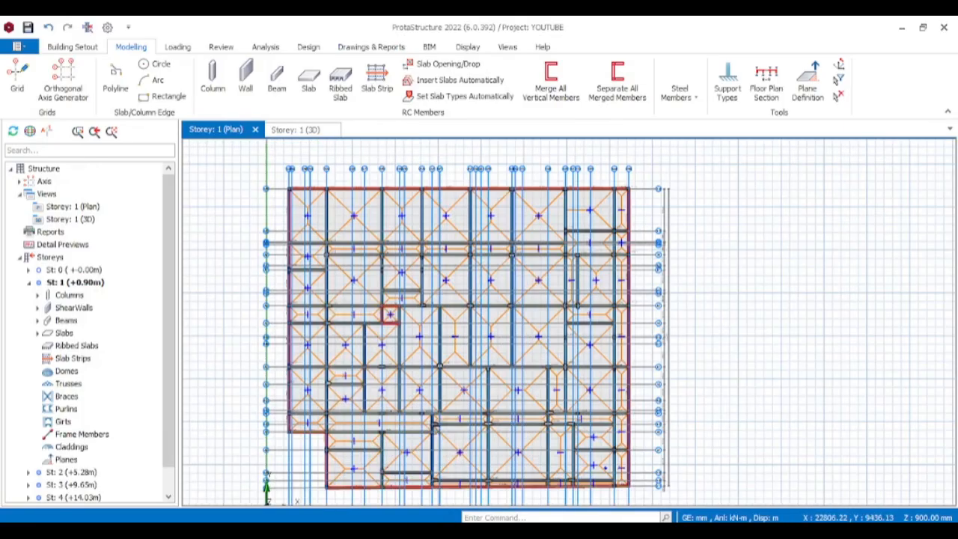
{"action": "mouse_move", "coordinate": [502, 375]}
{"action": "middle_mouse_down"}
{"action": "mouse_move", "coordinate": [505, 345]}
{"action": "mouse_move", "coordinate": [502, 366]}
{"action": "middle_mouse_up"}
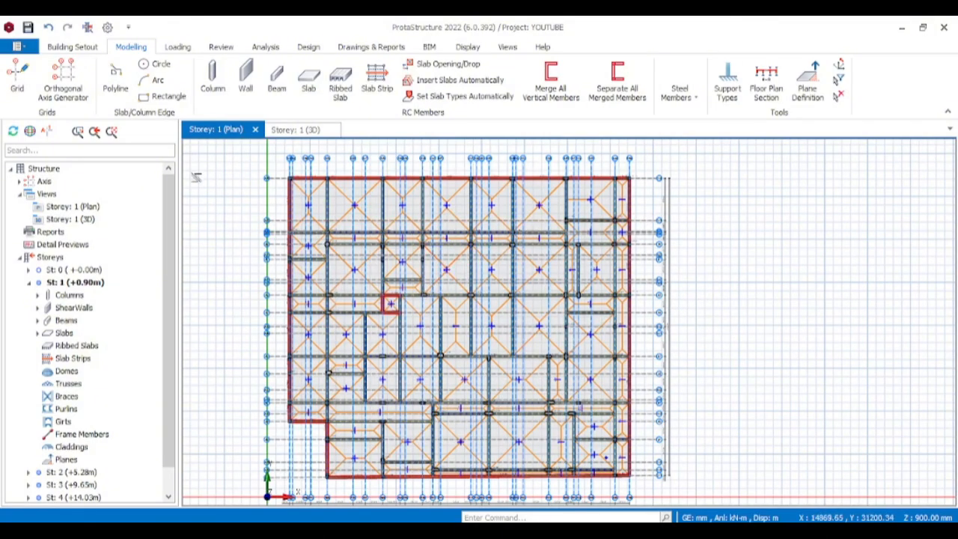
{"action": "left_click", "coordinate": [292, 130]}
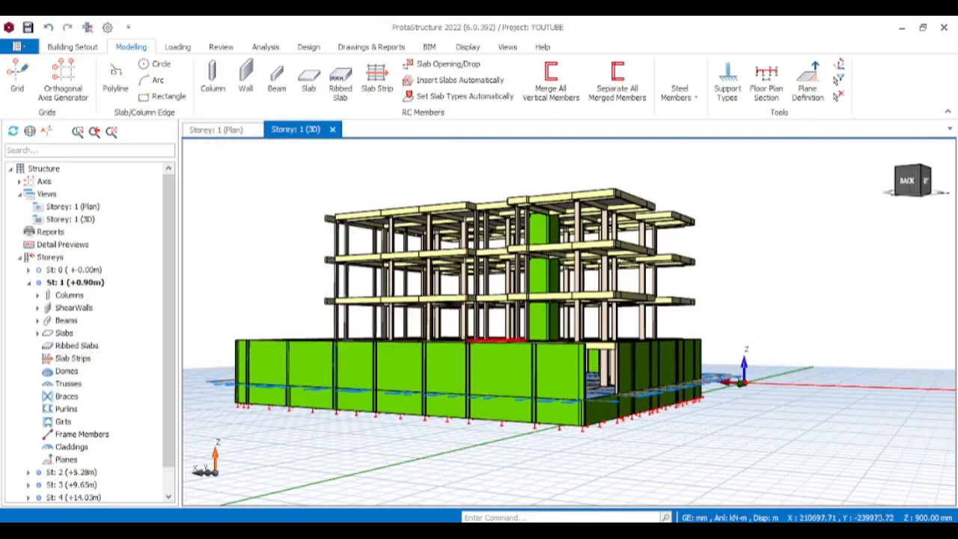
{"action": "middle_click_drag", "start_coordinate": [461, 332], "coordinate": [442, 376]}
{"action": "scroll", "coordinate": [464, 353], "scroll_direction": "down", "scroll_amount": 2}
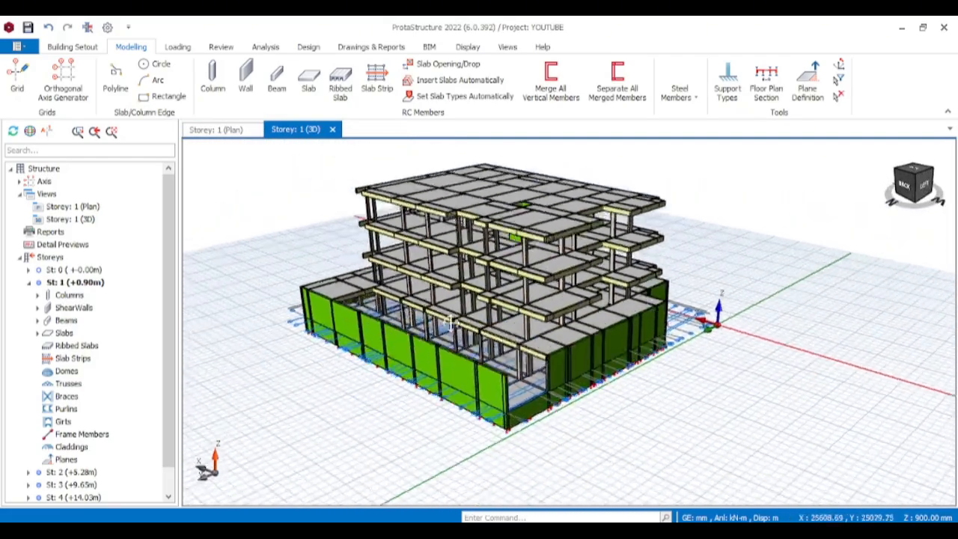
{"action": "scroll", "coordinate": [463, 353], "scroll_direction": "up", "scroll_amount": 5}
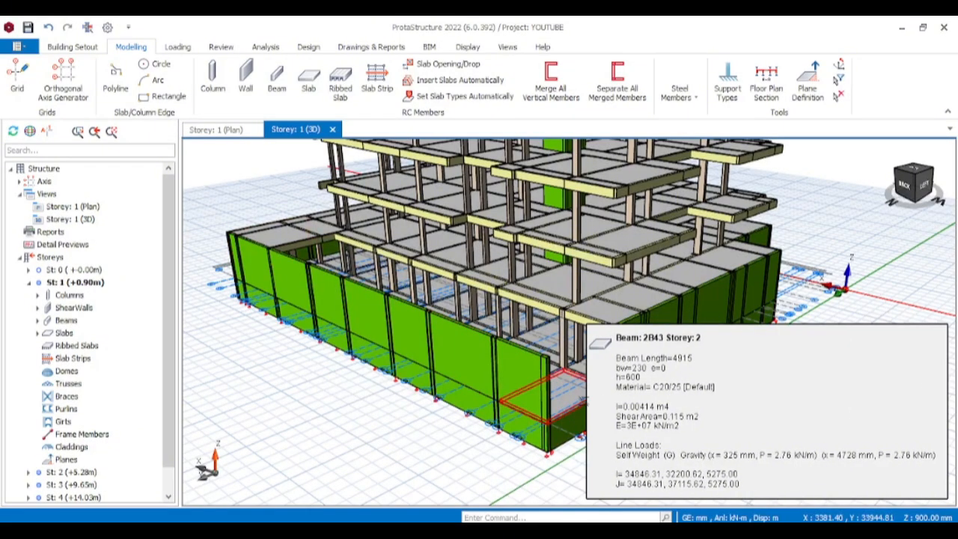
{"action": "scroll", "coordinate": [311, 281], "scroll_direction": "down", "scroll_amount": 3}
{"action": "middle_click_drag", "start_coordinate": [310, 280], "coordinate": [303, 329]}
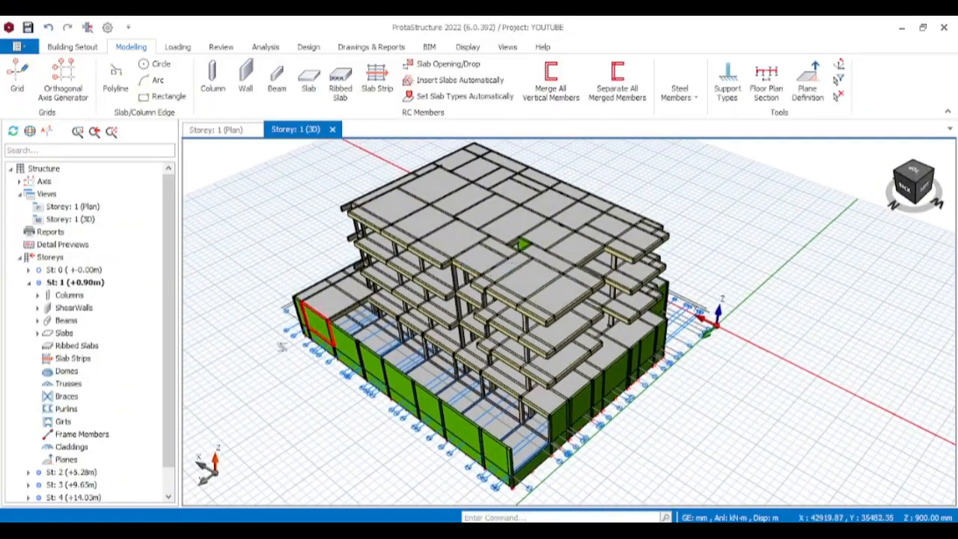
Step: Review the storey heights and levels in the Edit Storey table from the storey 1 plan and leave them unedited
{"action": "left_click", "coordinate": [237, 131]}
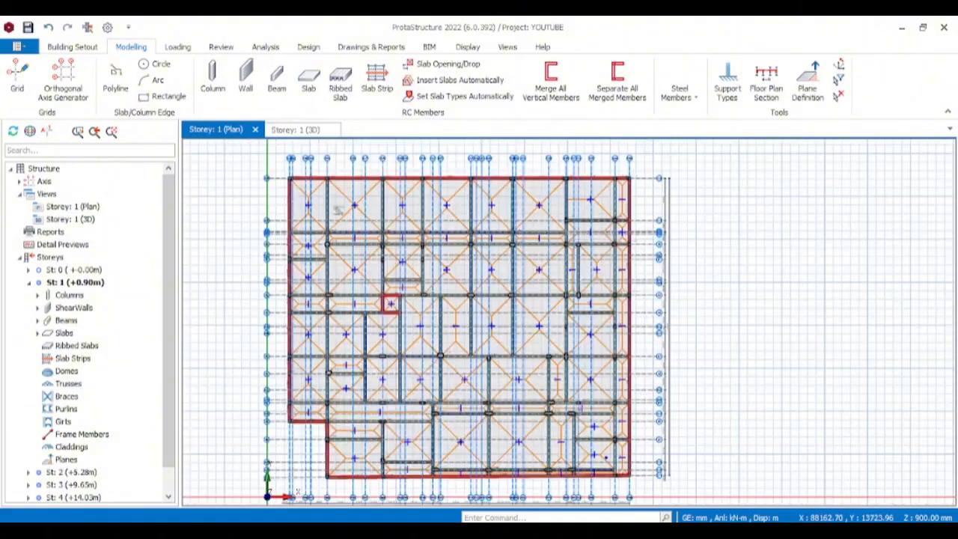
{"action": "scroll", "coordinate": [461, 187], "scroll_direction": "up", "scroll_amount": 5}
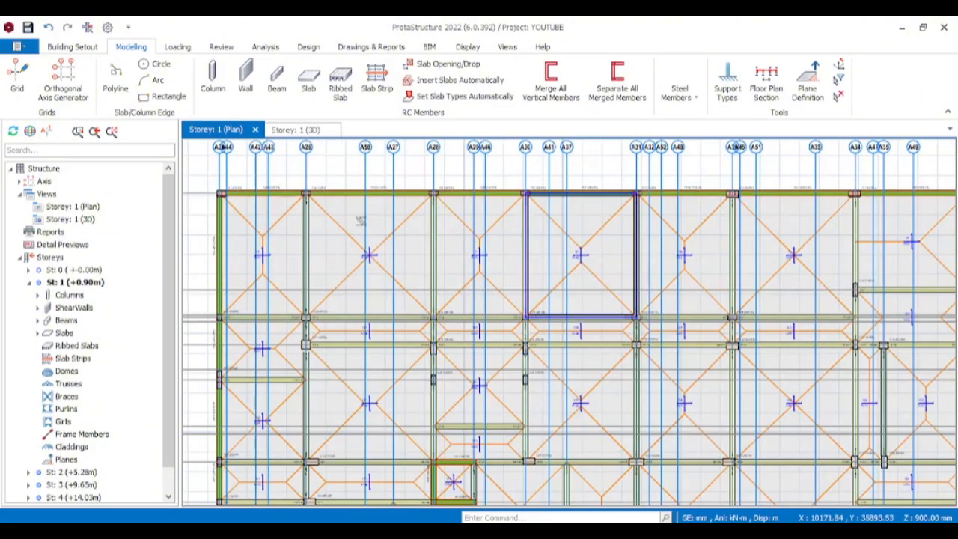
{"action": "left_click", "coordinate": [60, 258]}
{"action": "right_click", "coordinate": [60, 259]}
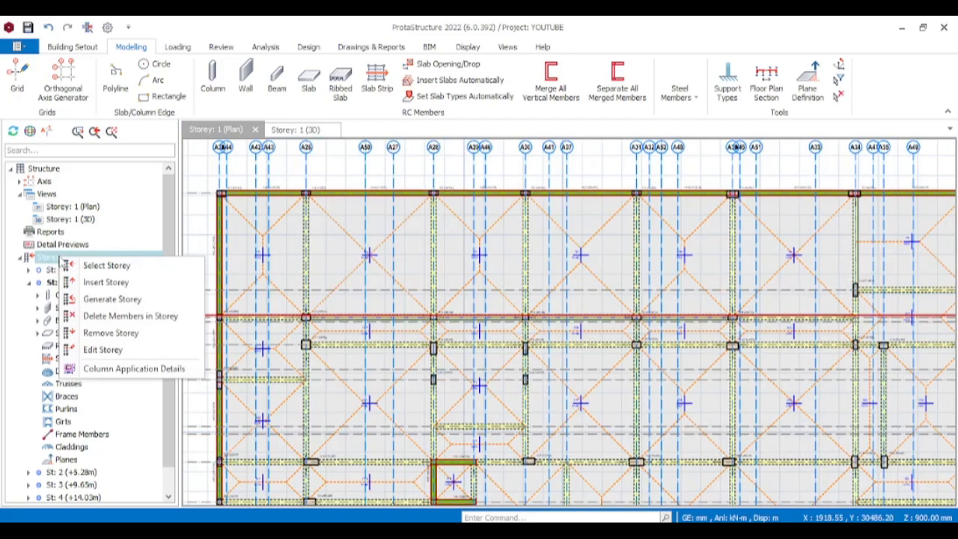
{"action": "left_click", "coordinate": [97, 353]}
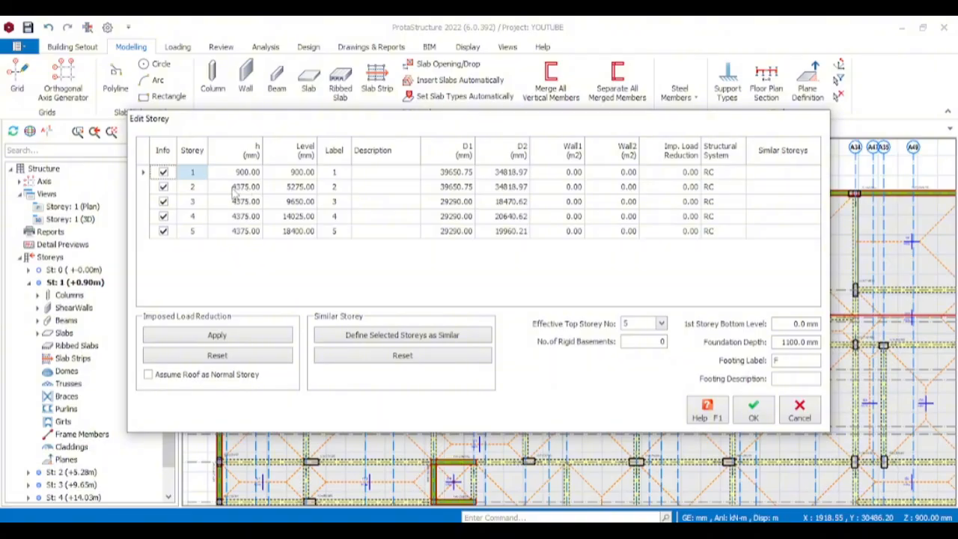
{"action": "left_click", "coordinate": [791, 423]}
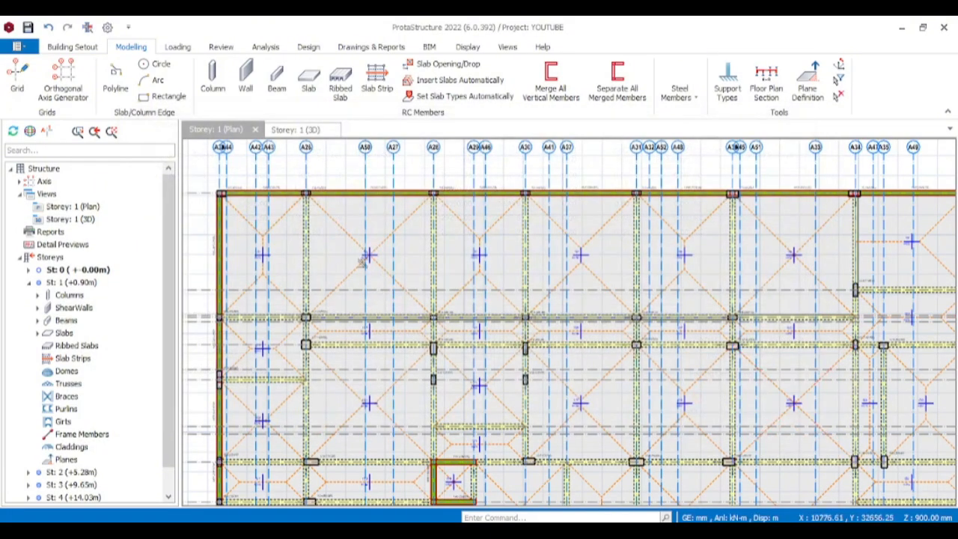
Step: Compare the slab layouts of the storey 1 and storey 2 plans and return to storey 1
{"action": "scroll", "coordinate": [385, 296], "scroll_direction": "down", "scroll_amount": 3}
{"action": "scroll", "coordinate": [359, 268], "scroll_direction": "up", "scroll_amount": 5}
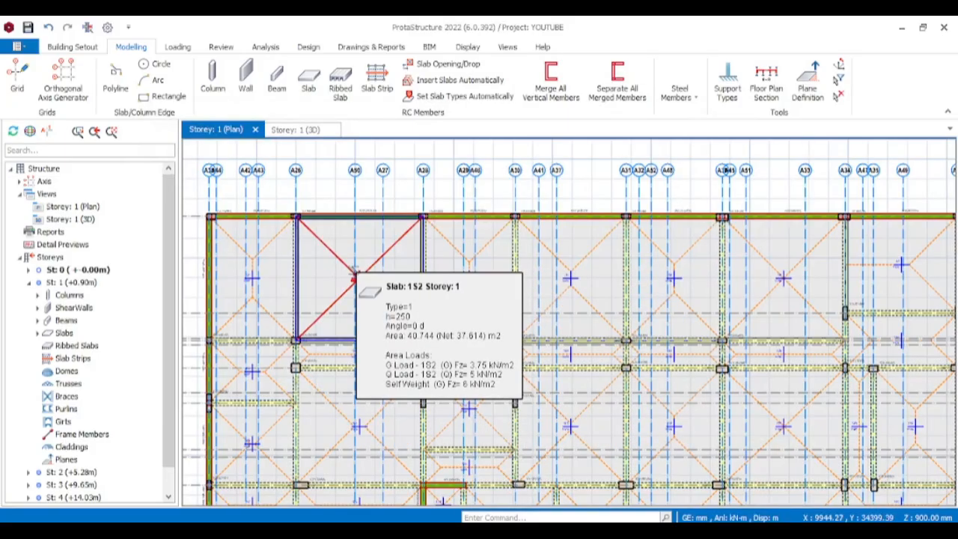
{"action": "scroll", "coordinate": [357, 275], "scroll_direction": "down", "scroll_amount": 1}
{"action": "middle_click_drag", "start_coordinate": [335, 290], "coordinate": [354, 269]}
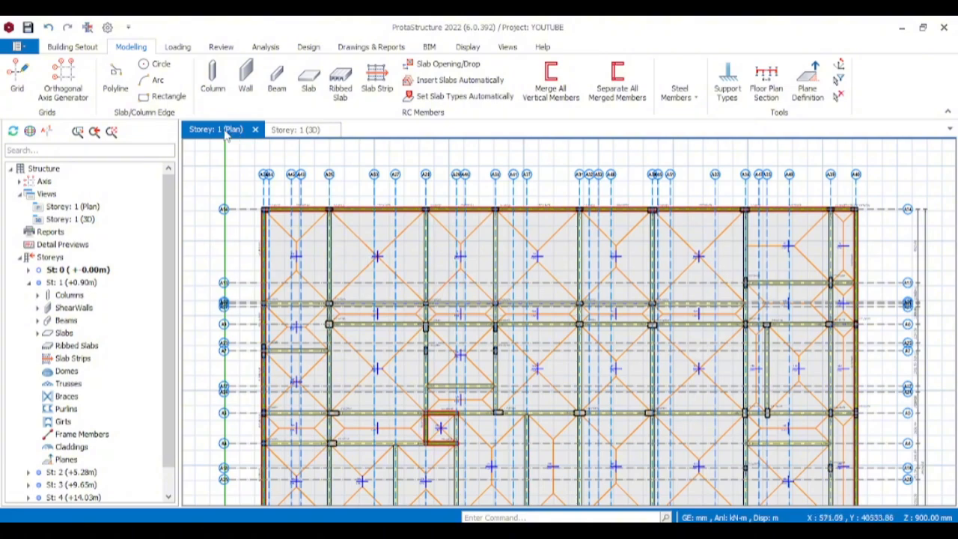
{"action": "left_click", "coordinate": [63, 284]}
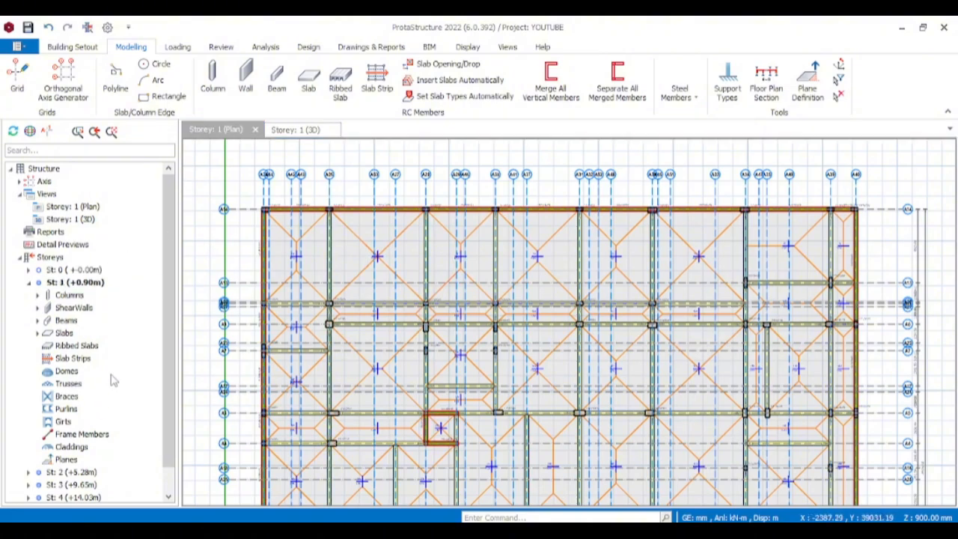
{"action": "scroll", "coordinate": [90, 382], "scroll_direction": "down", "scroll_amount": 1}
{"action": "left_click", "coordinate": [75, 447]}
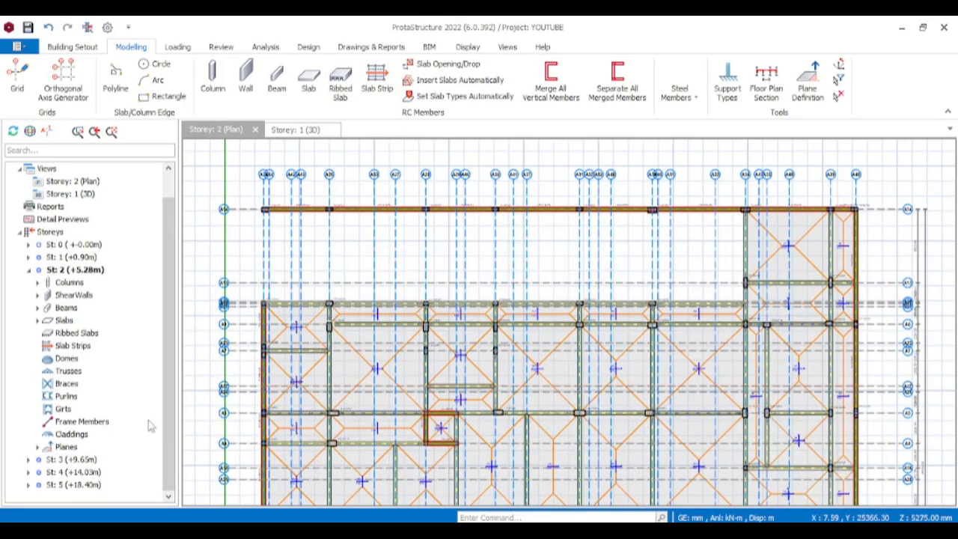
{"action": "left_click", "coordinate": [78, 258]}
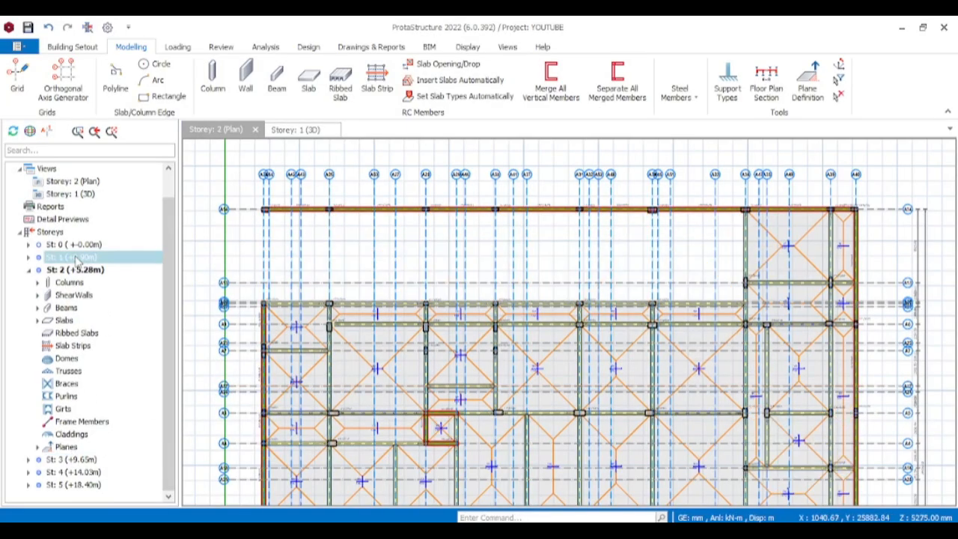
{"action": "scroll", "coordinate": [250, 205], "scroll_direction": "up", "scroll_amount": 5}
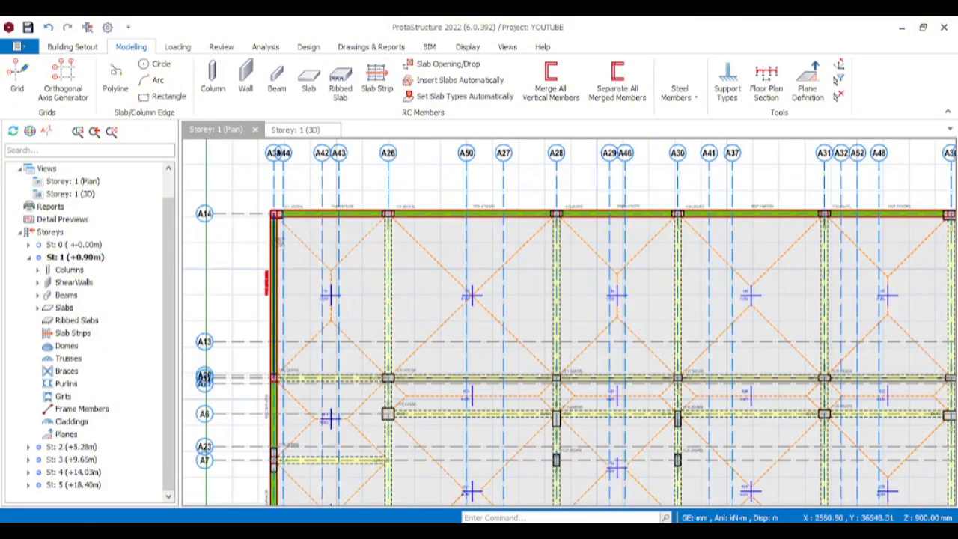
{"action": "scroll", "coordinate": [284, 252], "scroll_direction": "down", "scroll_amount": 4}
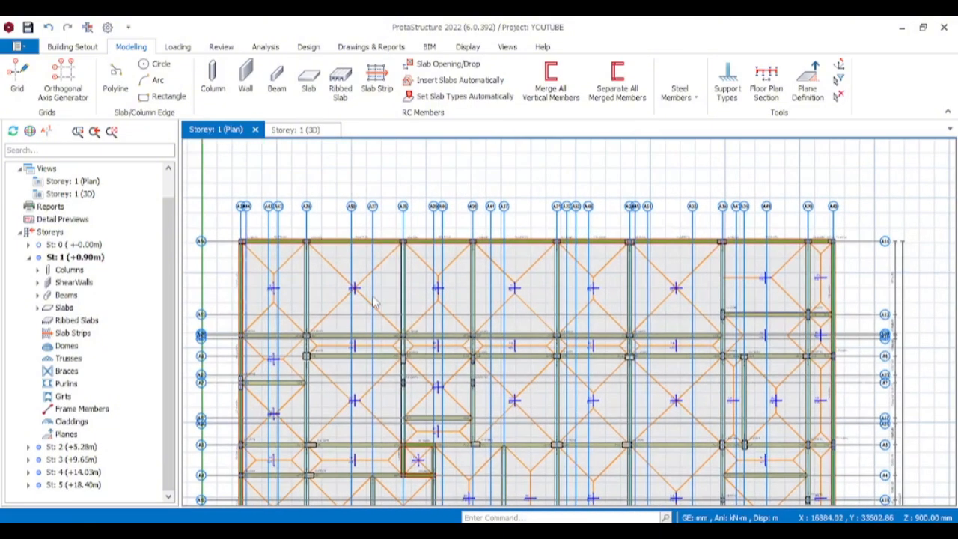
{"action": "middle_click_drag", "start_coordinate": [408, 346], "coordinate": [429, 337]}
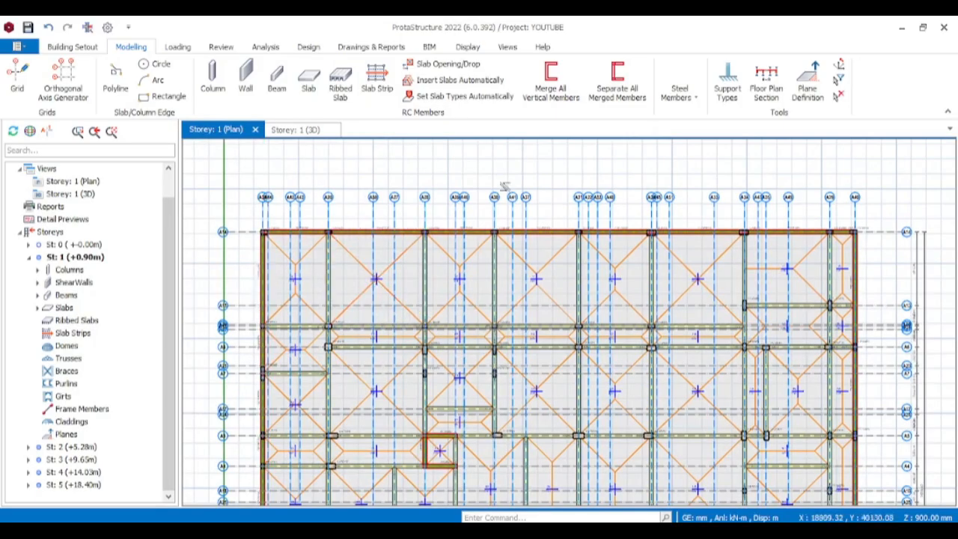
Step: Try a Plane Definition with the Beam Region method on the slab bay between axes A26 and A28, and undo it
{"action": "left_click", "coordinate": [807, 82]}
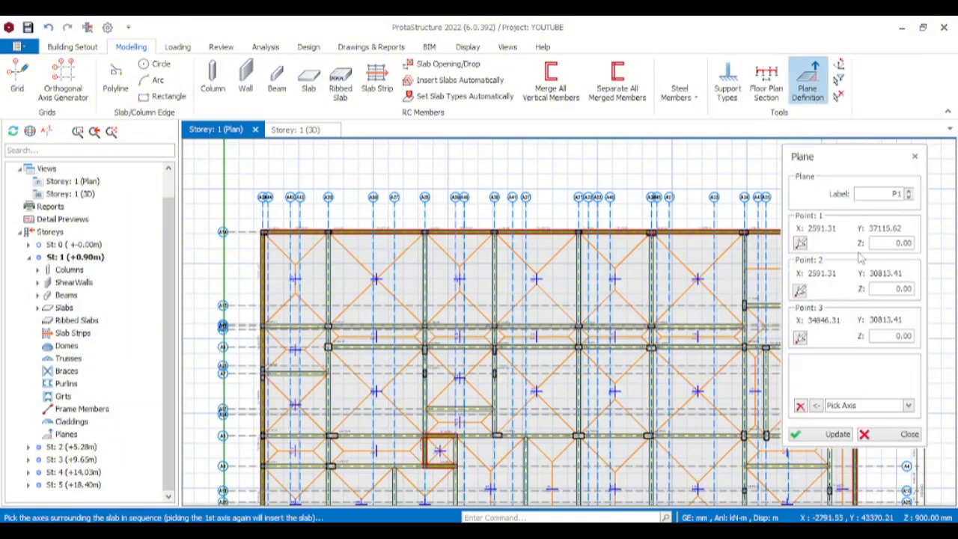
{"action": "left_click", "coordinate": [907, 404]}
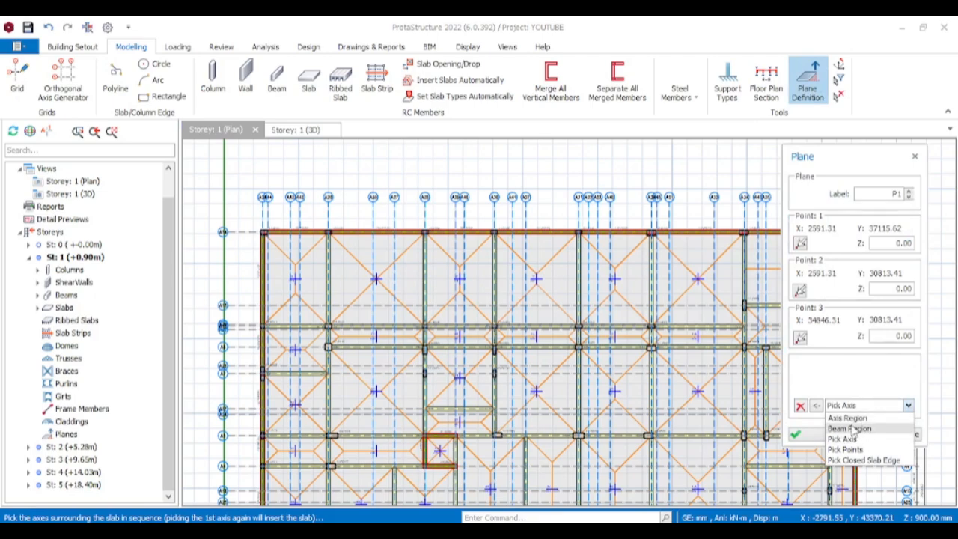
{"action": "left_click", "coordinate": [851, 429]}
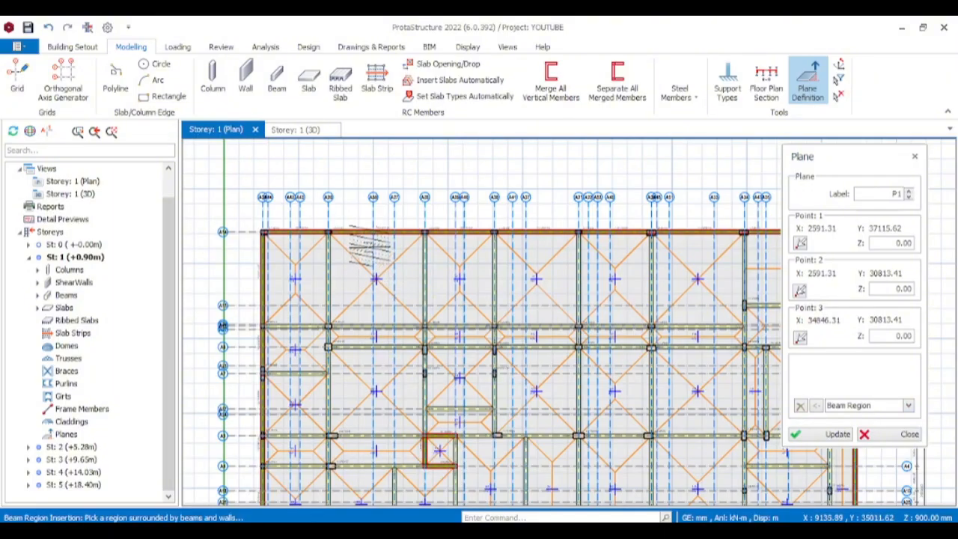
{"action": "scroll", "coordinate": [356, 247], "scroll_direction": "up", "scroll_amount": 3}
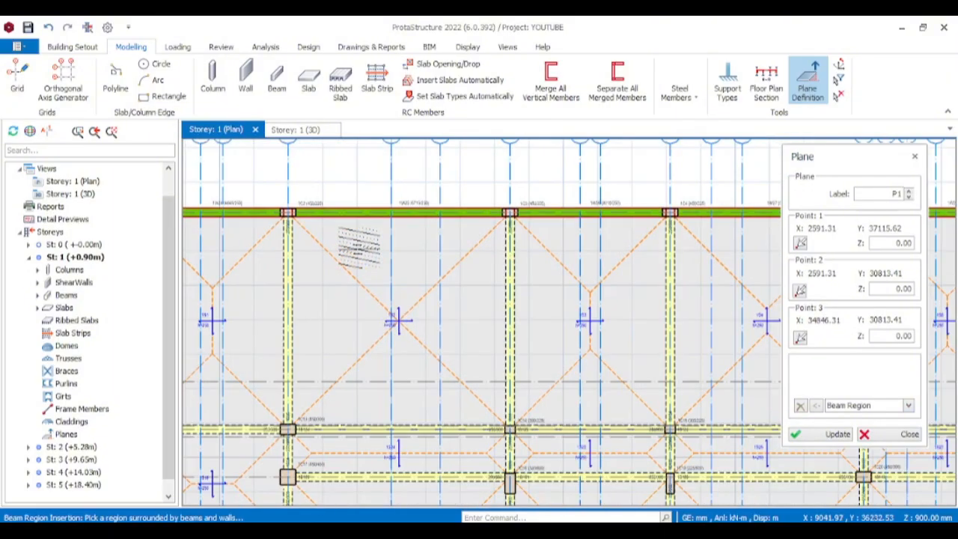
{"action": "left_click", "coordinate": [359, 248]}
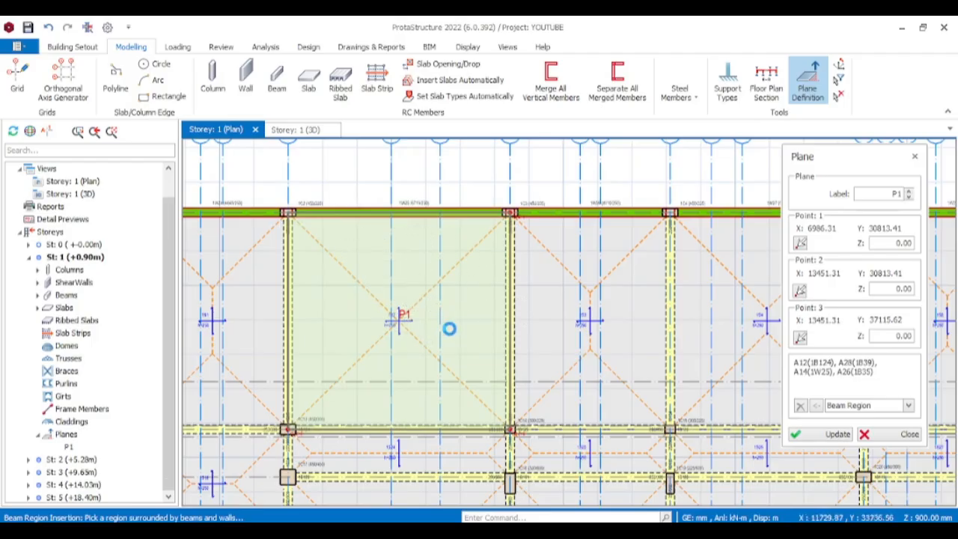
{"action": "key", "text": "ctrl+z"}
Step: Change the plane's insertion method to Pick Axis and pick axis A38 as its first boundary
{"action": "scroll", "coordinate": [373, 299], "scroll_direction": "down", "scroll_amount": 5}
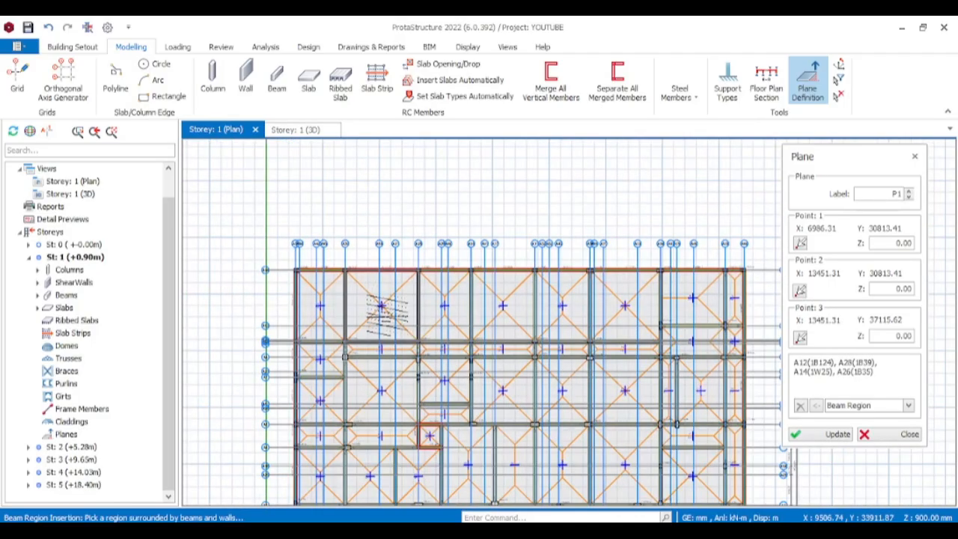
{"action": "middle_click_drag", "start_coordinate": [346, 307], "coordinate": [328, 303]}
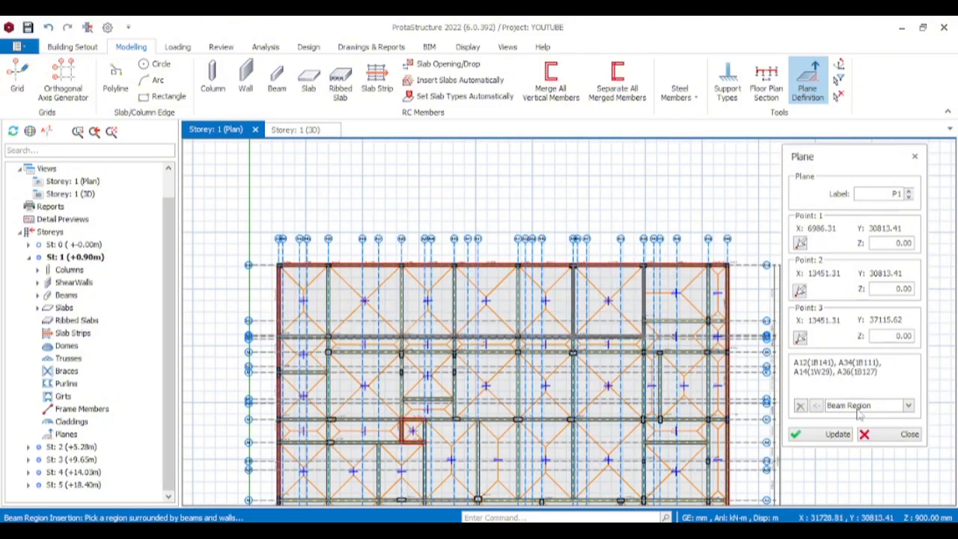
{"action": "left_click", "coordinate": [907, 406]}
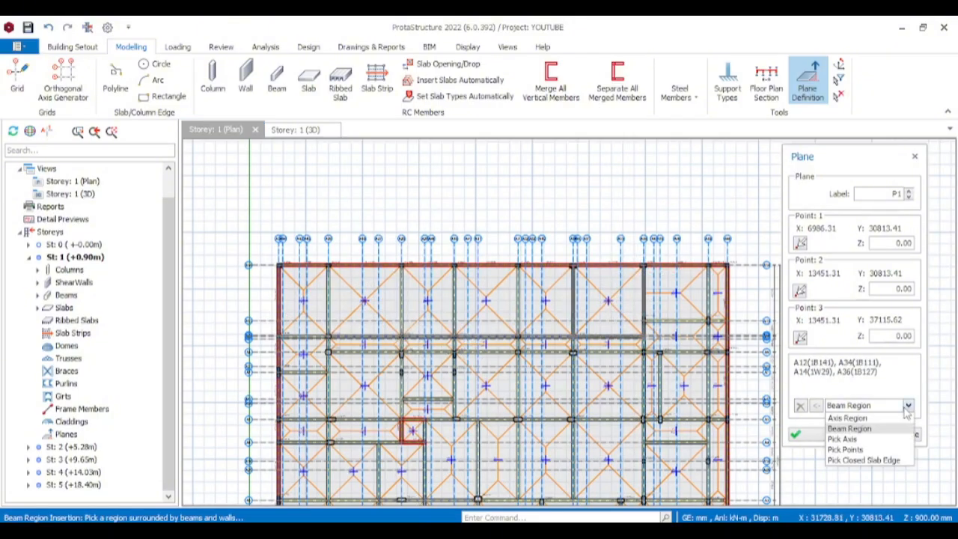
{"action": "left_click", "coordinate": [846, 439]}
{"action": "scroll", "coordinate": [247, 254], "scroll_direction": "up", "scroll_amount": 2}
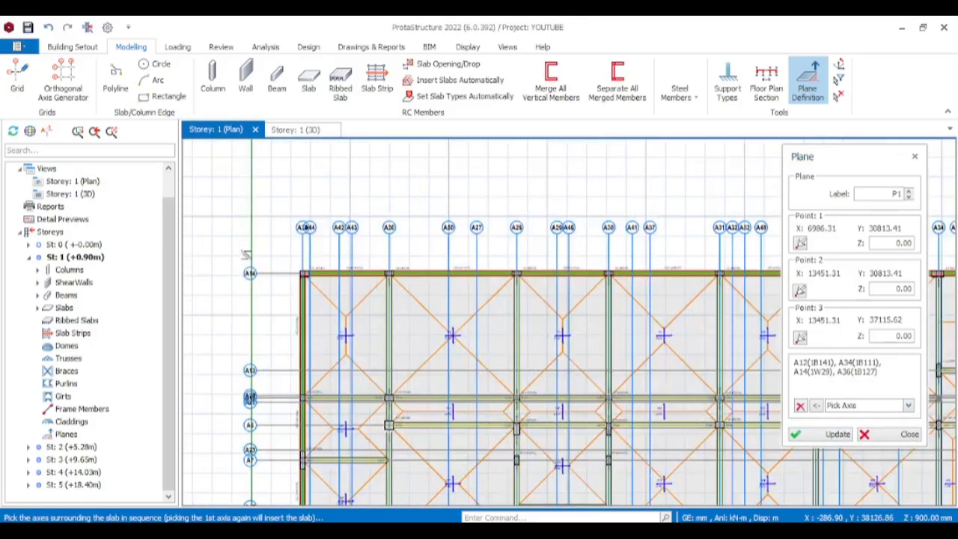
{"action": "scroll", "coordinate": [247, 254], "scroll_direction": "up", "scroll_amount": 1}
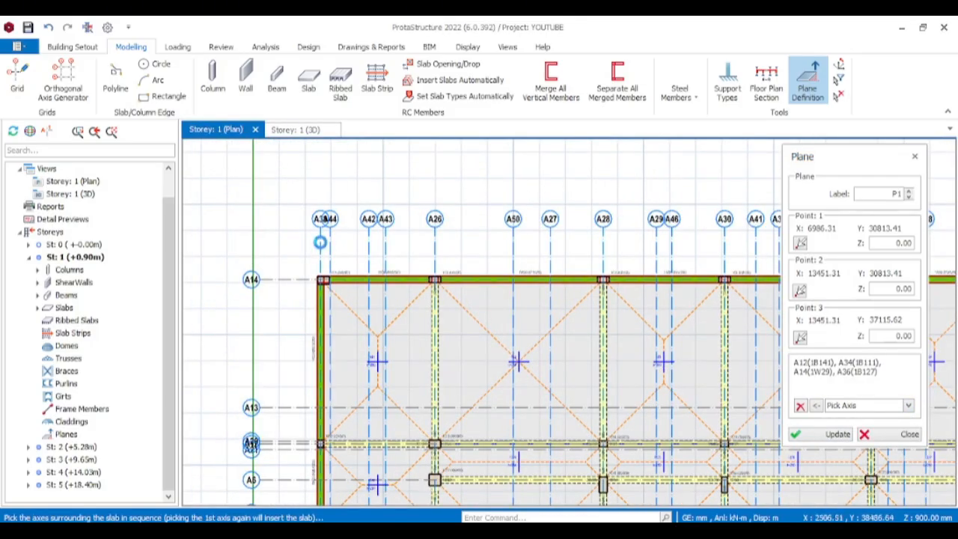
{"action": "left_click", "coordinate": [319, 242]}
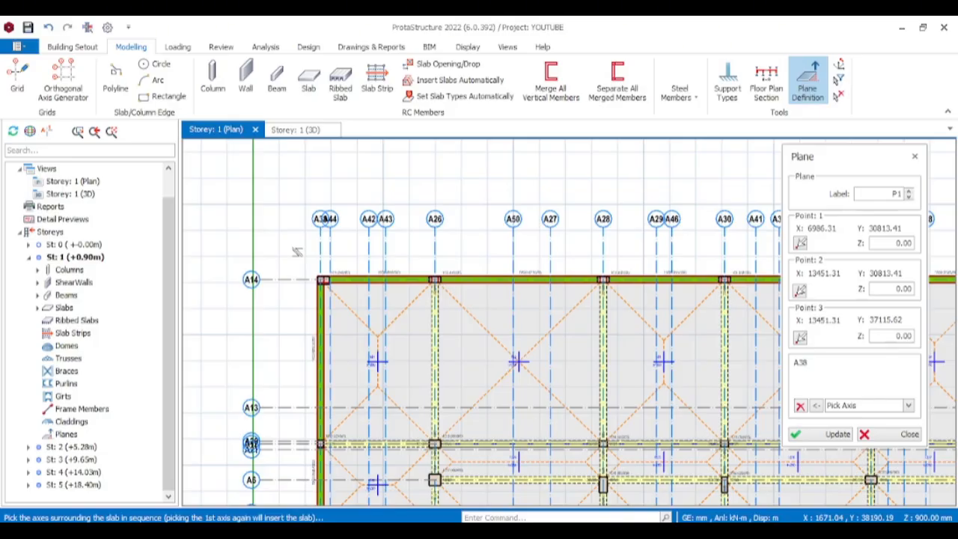
Step: Add axis A12, running along beam 1B123, as the second boundary of the plane
{"action": "scroll", "coordinate": [315, 245], "scroll_direction": "up", "scroll_amount": 4}
{"action": "scroll", "coordinate": [328, 228], "scroll_direction": "down", "scroll_amount": 6}
{"action": "scroll", "coordinate": [319, 352], "scroll_direction": "up", "scroll_amount": 4}
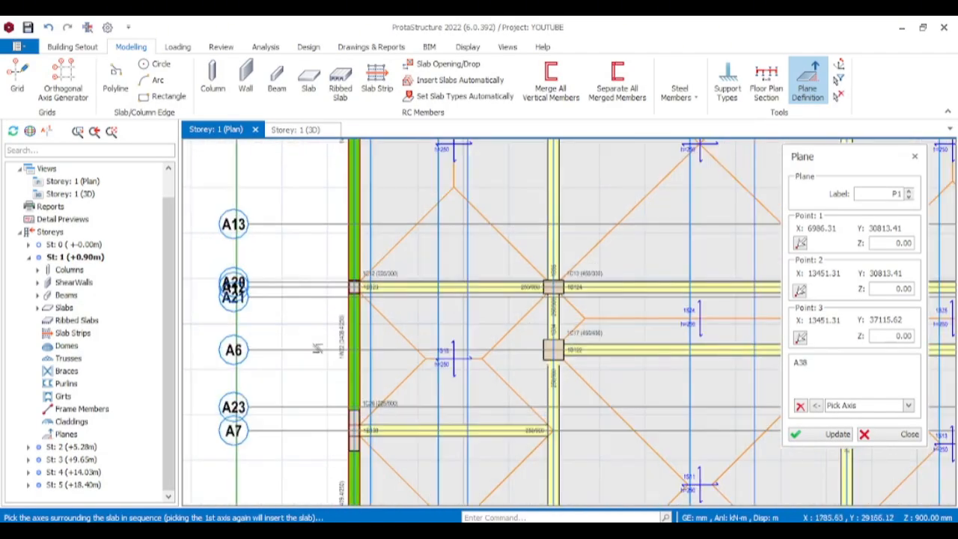
{"action": "scroll", "coordinate": [315, 285], "scroll_direction": "up", "scroll_amount": 3}
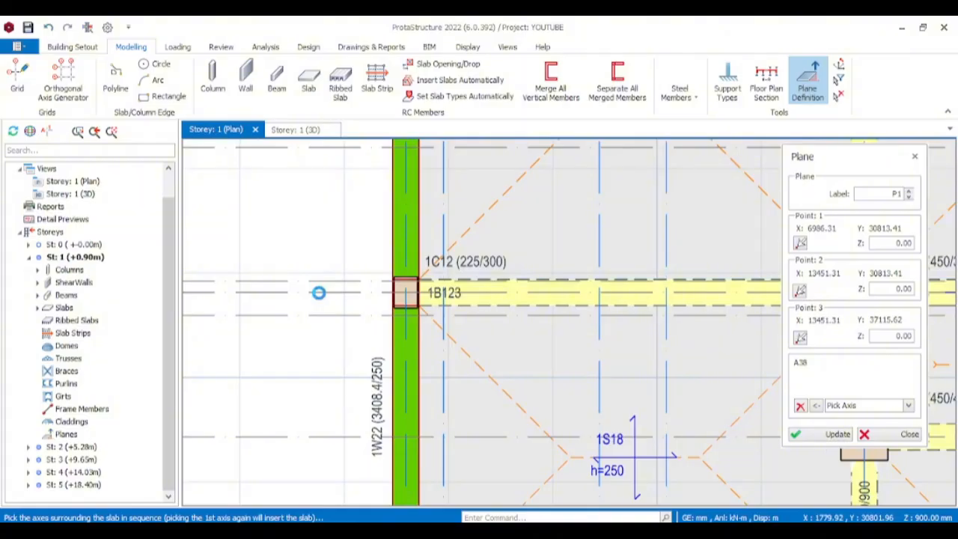
{"action": "left_click", "coordinate": [319, 293]}
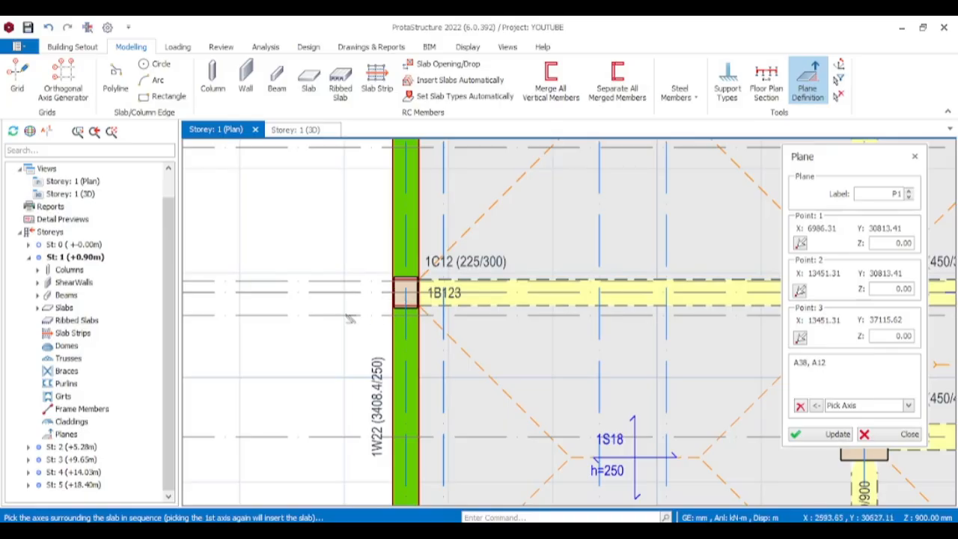
{"action": "scroll", "coordinate": [475, 335], "scroll_direction": "down", "scroll_amount": 6}
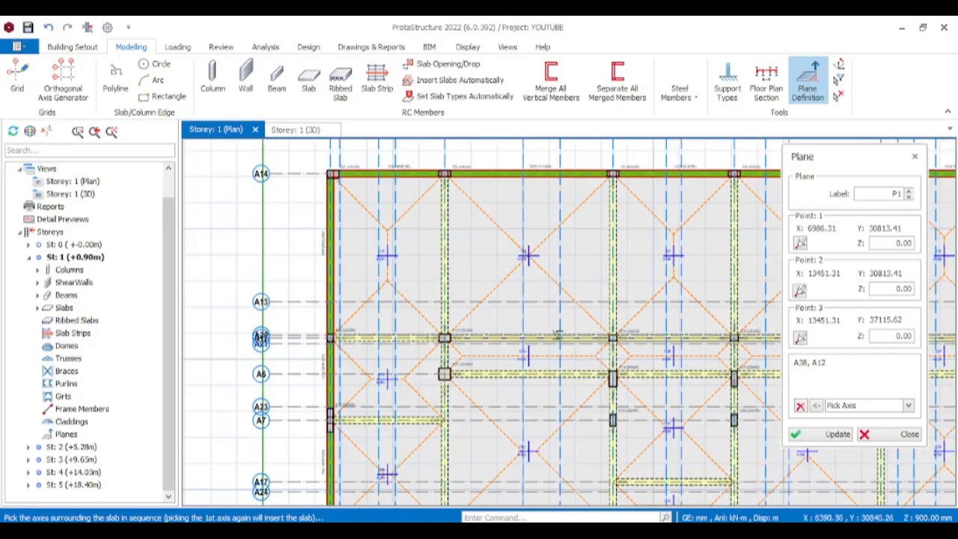
Step: Add axes A34 and A14 to the plane's boundary and close it at axis A38 to insert the plane
{"action": "scroll", "coordinate": [550, 232], "scroll_direction": "up", "scroll_amount": 5}
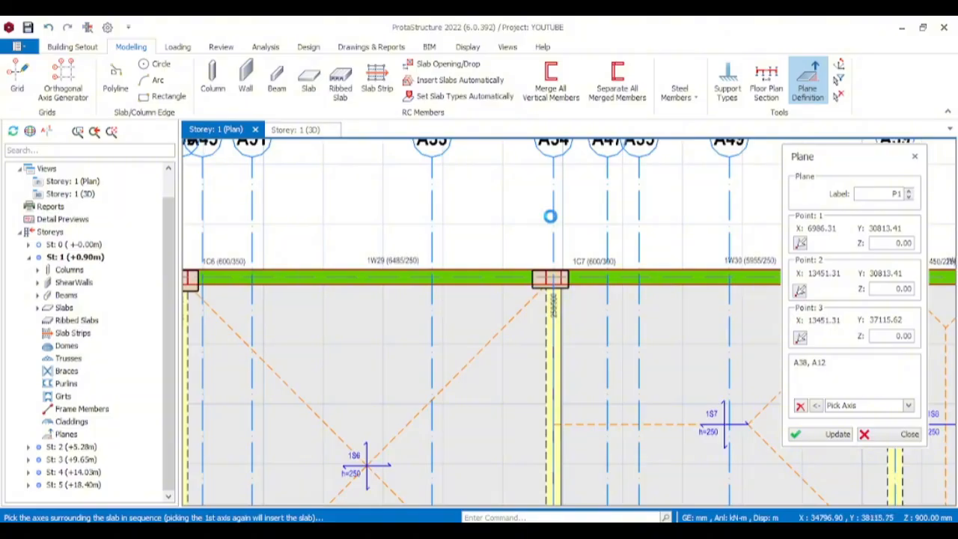
{"action": "left_click", "coordinate": [549, 216]}
{"action": "scroll", "coordinate": [551, 216], "scroll_direction": "down", "scroll_amount": 4}
{"action": "scroll", "coordinate": [404, 249], "scroll_direction": "up", "scroll_amount": 3}
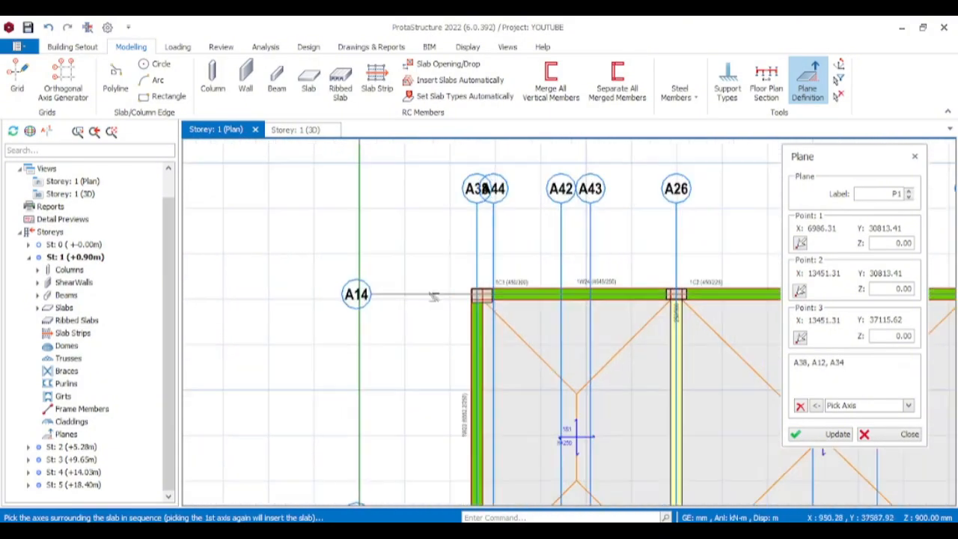
{"action": "left_click", "coordinate": [442, 293]}
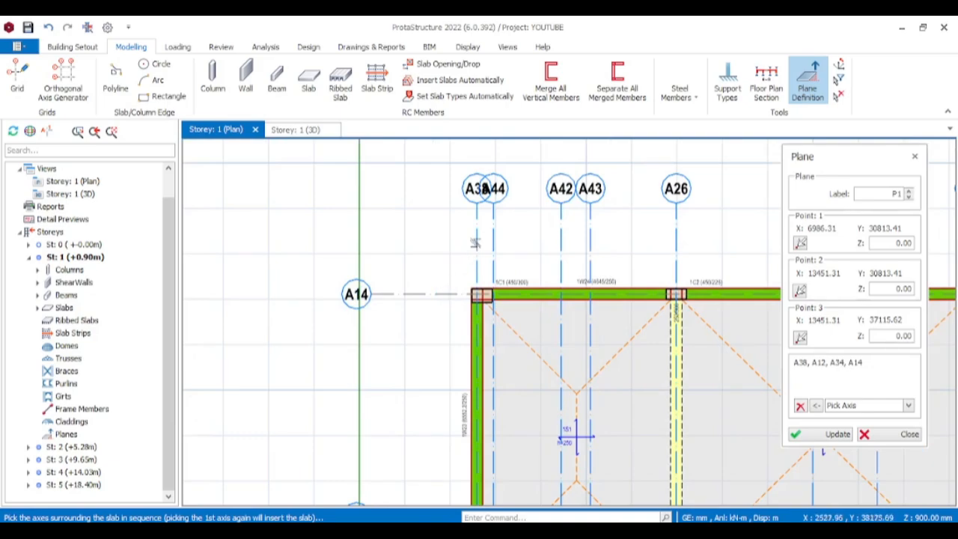
{"action": "left_click", "coordinate": [475, 241]}
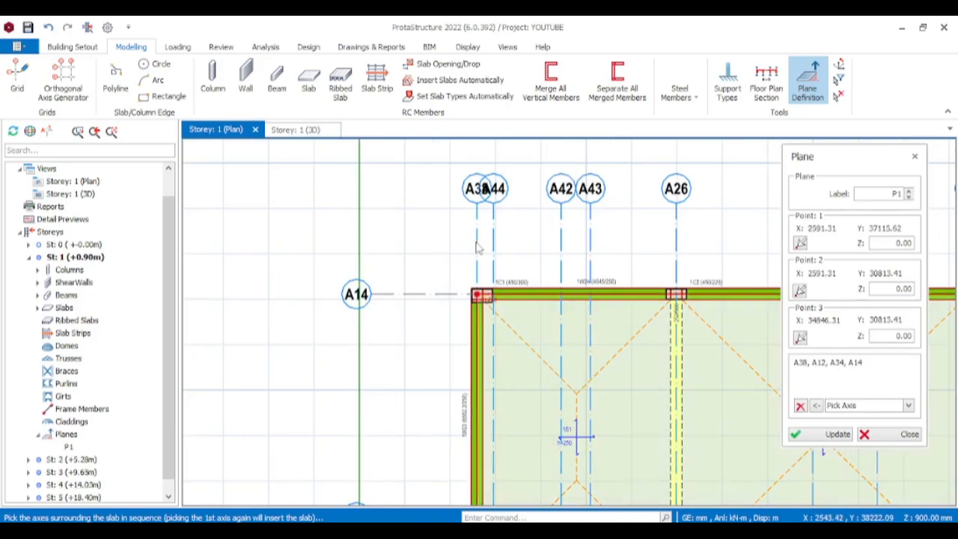
Step: Set the plane's Point 1 at the intersection of axes A38 and A14 on column 1C1
{"action": "scroll", "coordinate": [476, 299], "scroll_direction": "down", "scroll_amount": 3}
{"action": "scroll", "coordinate": [476, 334], "scroll_direction": "up", "scroll_amount": 5}
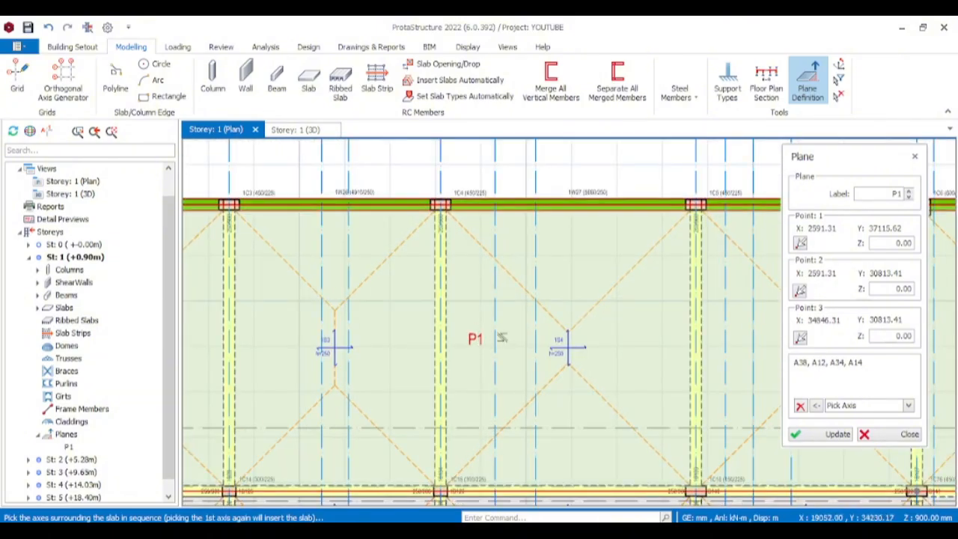
{"action": "scroll", "coordinate": [502, 338], "scroll_direction": "down", "scroll_amount": 4}
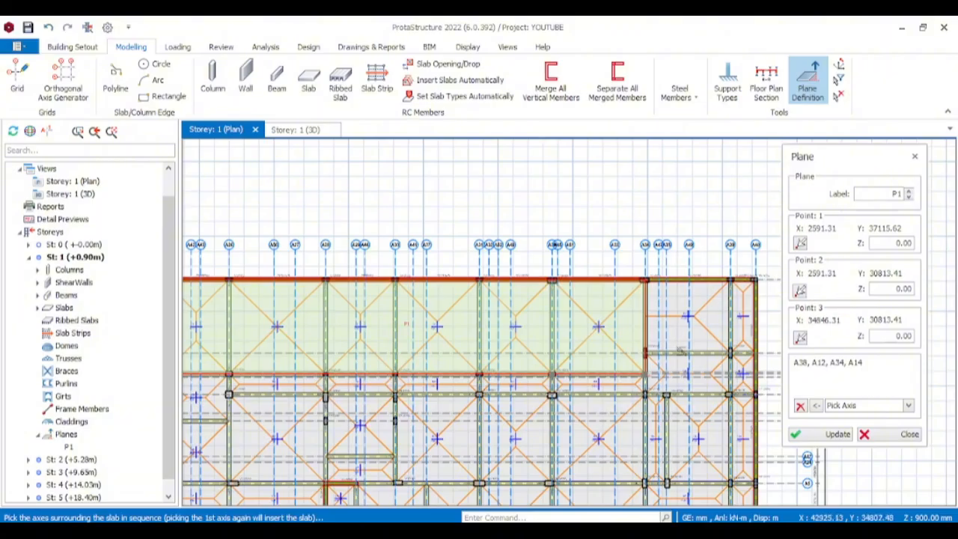
{"action": "left_click", "coordinate": [799, 244]}
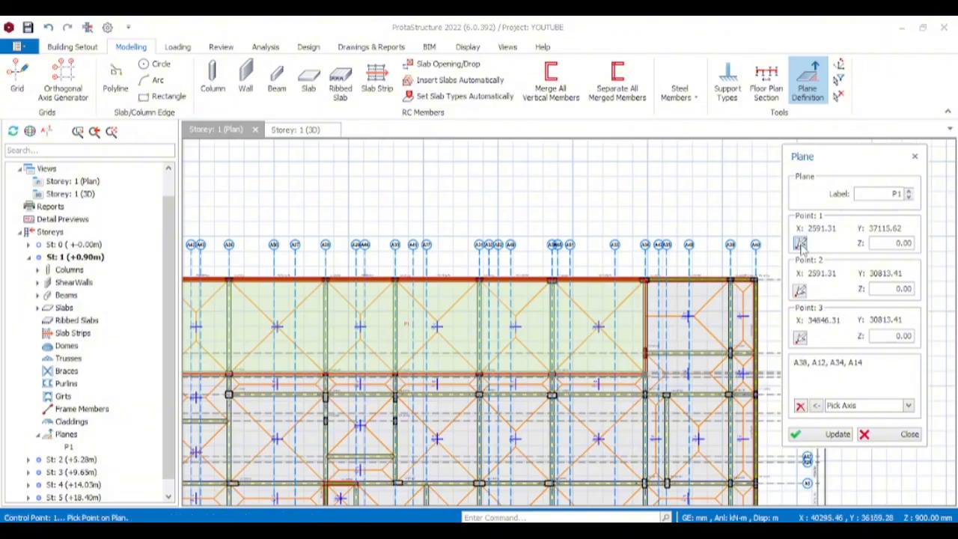
{"action": "scroll", "coordinate": [324, 276], "scroll_direction": "up", "scroll_amount": 5}
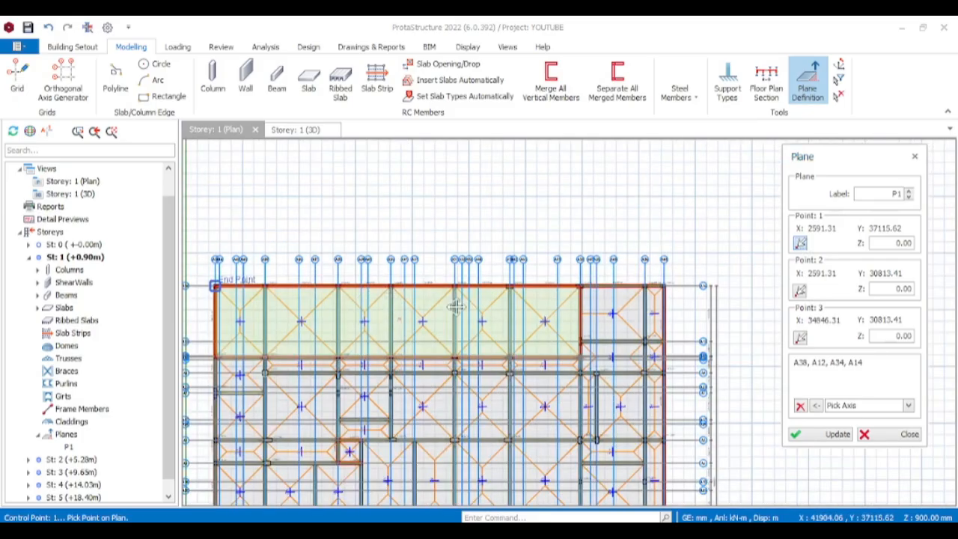
{"action": "scroll", "coordinate": [324, 275], "scroll_direction": "up", "scroll_amount": 3}
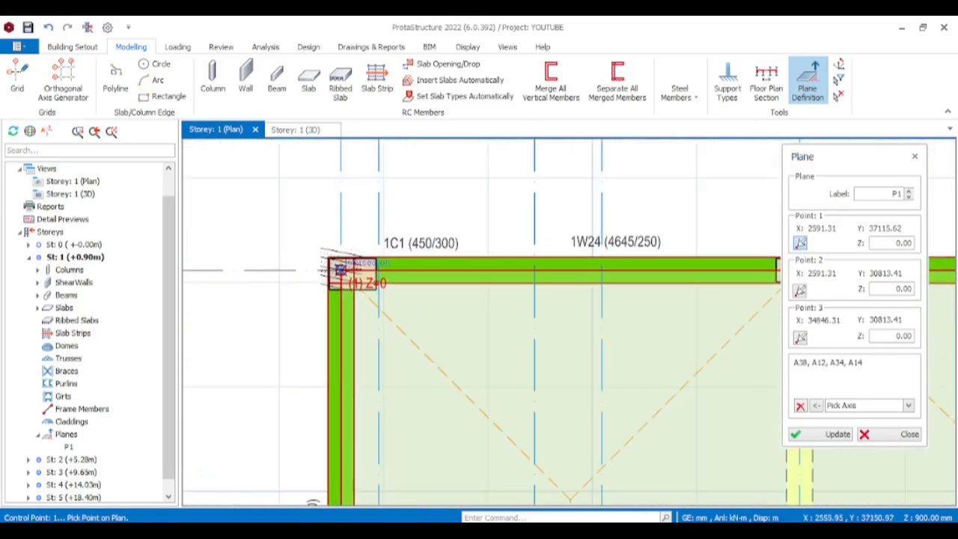
{"action": "left_click", "coordinate": [340, 270]}
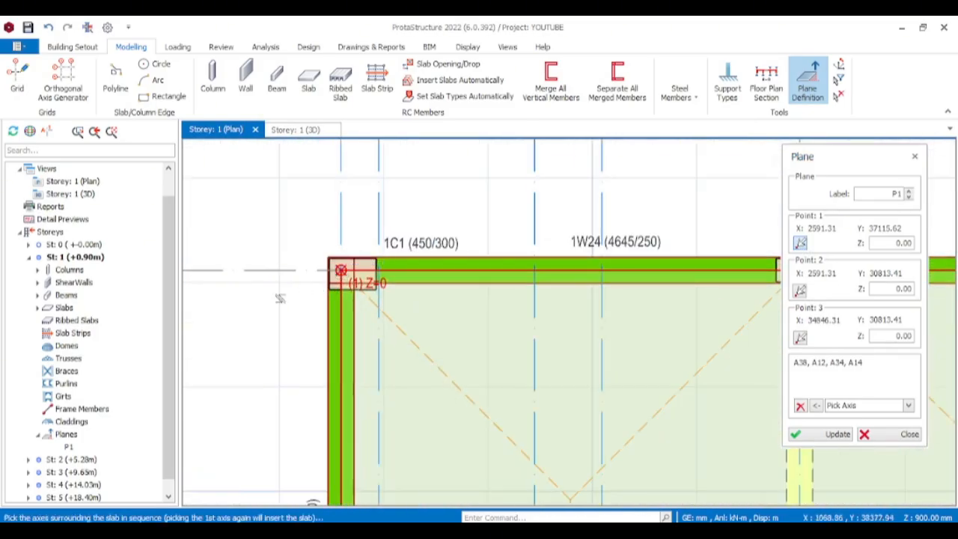
Step: Set the plane's Point 2 at the intersection of axes A38 and A12 on column 1C12
{"action": "left_click", "coordinate": [799, 291]}
{"action": "scroll", "coordinate": [461, 366], "scroll_direction": "down", "scroll_amount": 3}
{"action": "scroll", "coordinate": [461, 367], "scroll_direction": "up", "scroll_amount": 4}
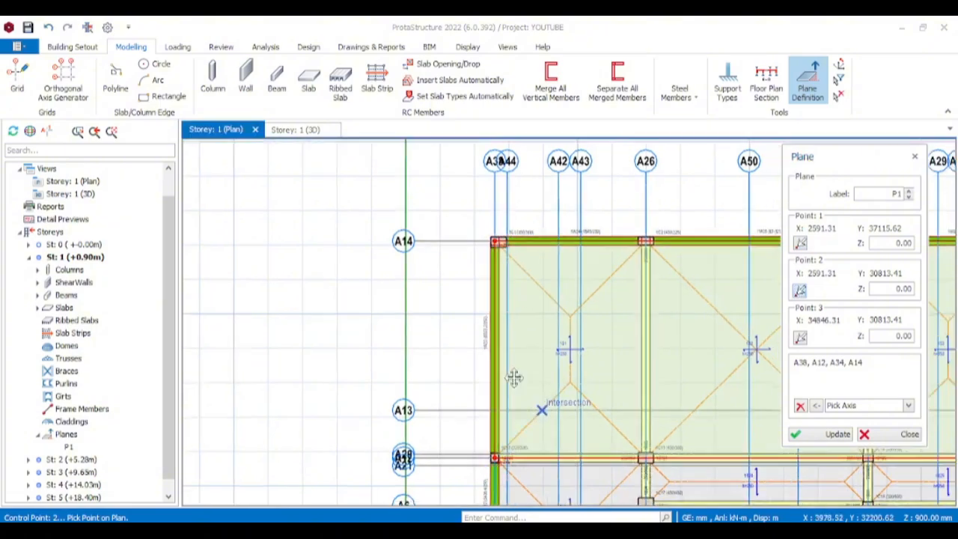
{"action": "scroll", "coordinate": [461, 367], "scroll_direction": "up", "scroll_amount": 3}
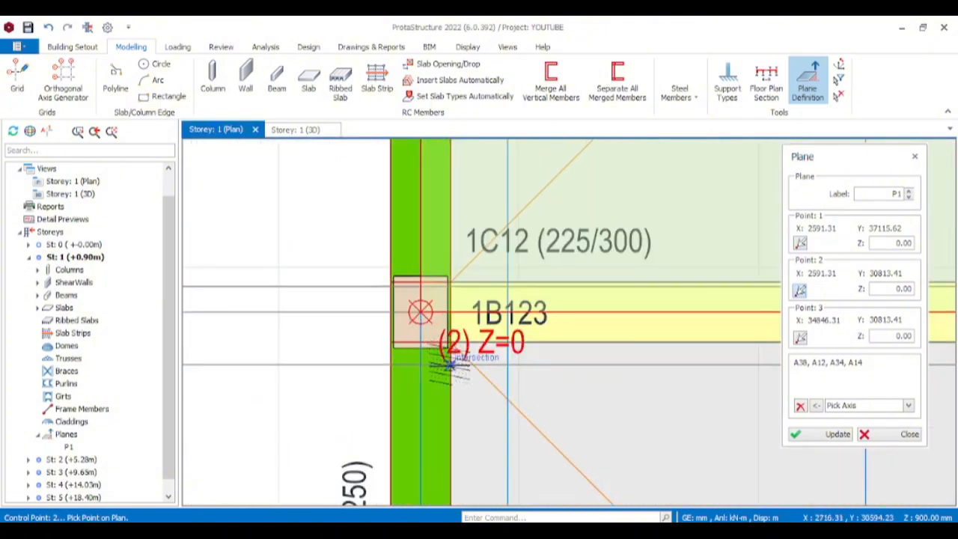
{"action": "left_click", "coordinate": [420, 312]}
Step: Set the plane's Point 3 at the intersection of axes A34 and A14 on column 1C7 and update the plane
{"action": "scroll", "coordinate": [364, 335], "scroll_direction": "down", "scroll_amount": 5}
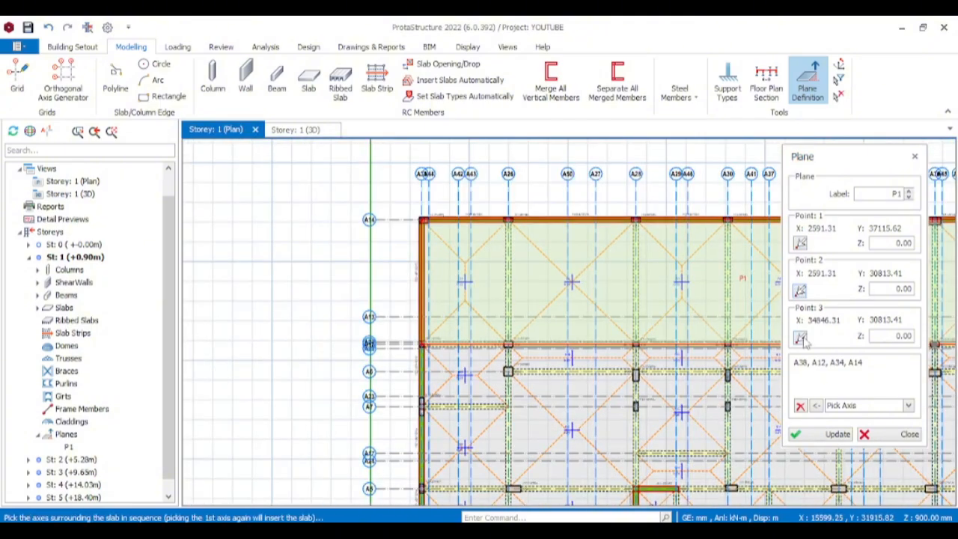
{"action": "left_click", "coordinate": [799, 338]}
{"action": "scroll", "coordinate": [614, 348], "scroll_direction": "down", "scroll_amount": 3}
{"action": "scroll", "coordinate": [614, 348], "scroll_direction": "up", "scroll_amount": 5}
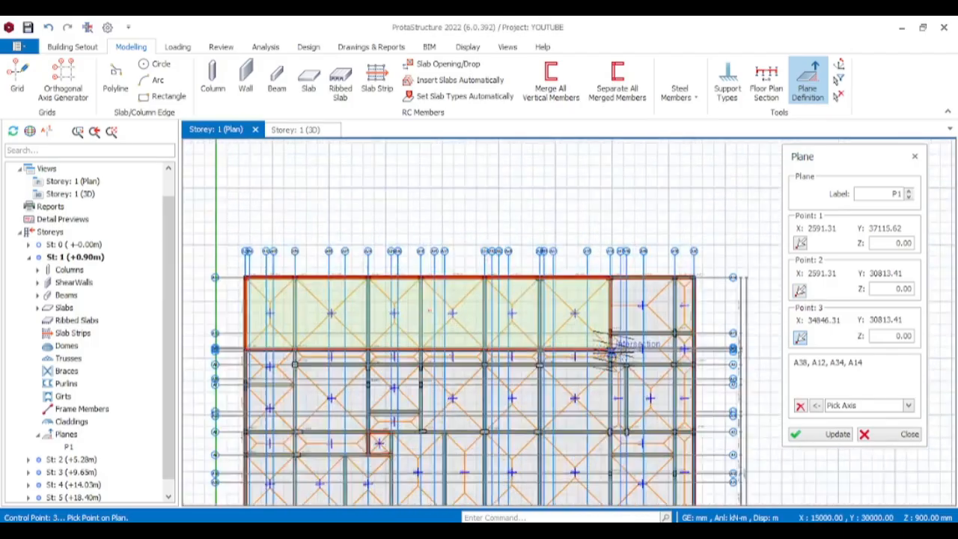
{"action": "scroll", "coordinate": [604, 184], "scroll_direction": "up", "scroll_amount": 5}
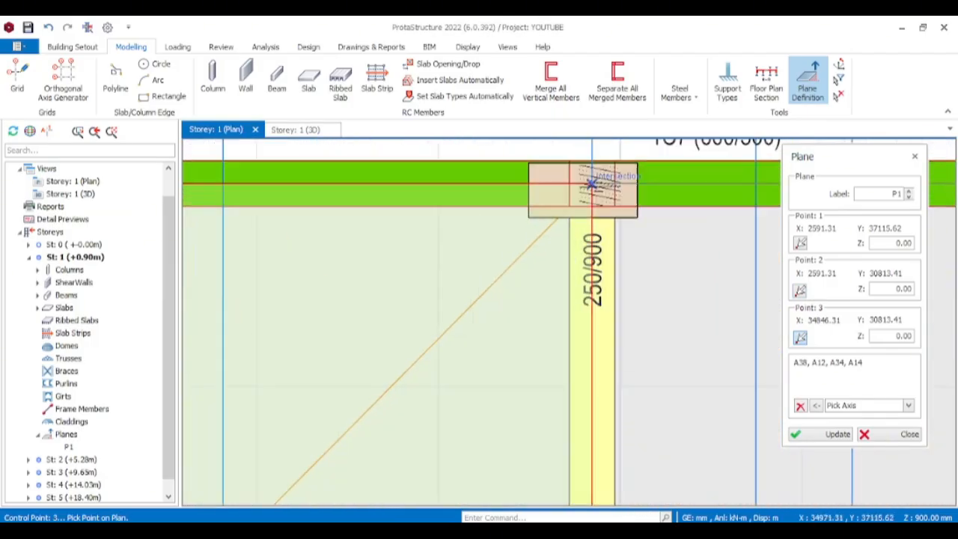
{"action": "left_click", "coordinate": [591, 183]}
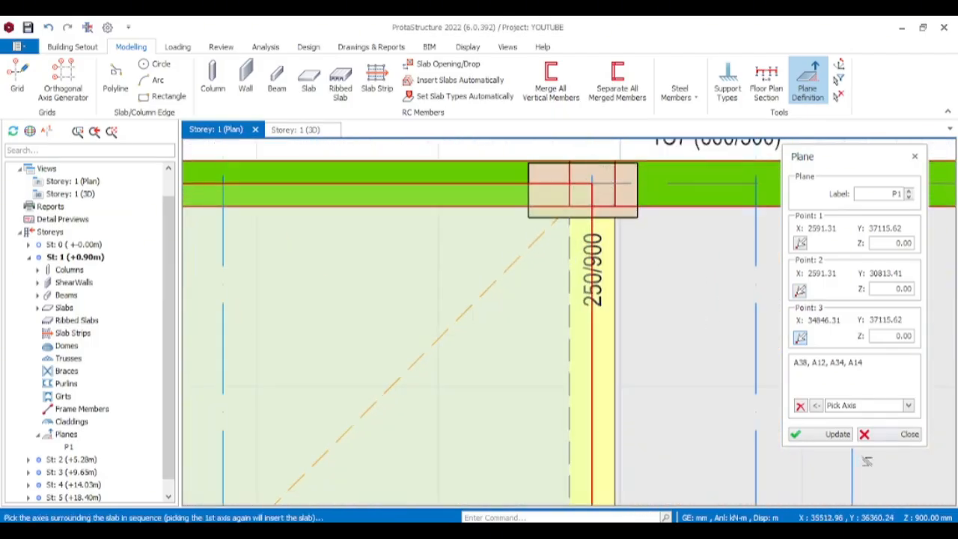
{"action": "left_click", "coordinate": [832, 434]}
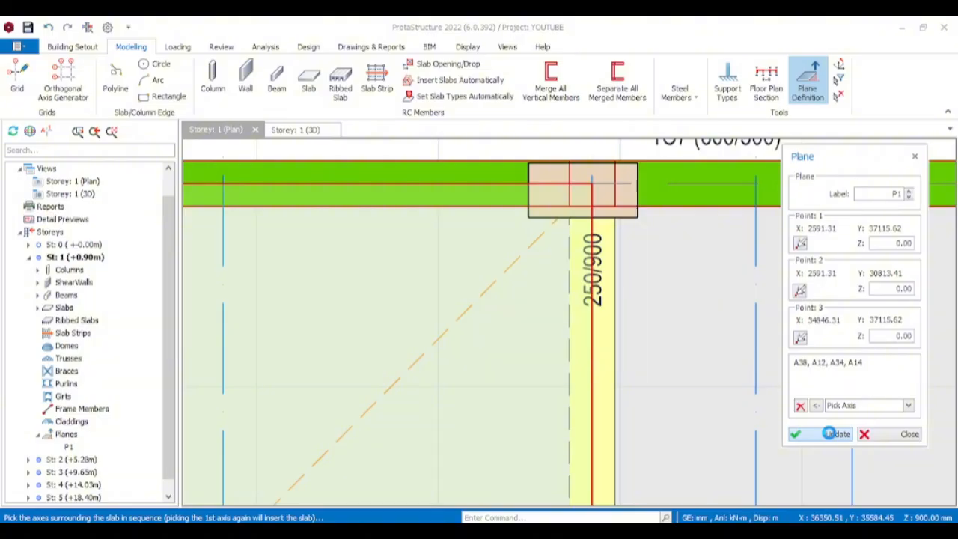
Step: Examine the plane's extent and its three control points on the storey 1 plan
{"action": "scroll", "coordinate": [619, 201], "scroll_direction": "up", "scroll_amount": 3}
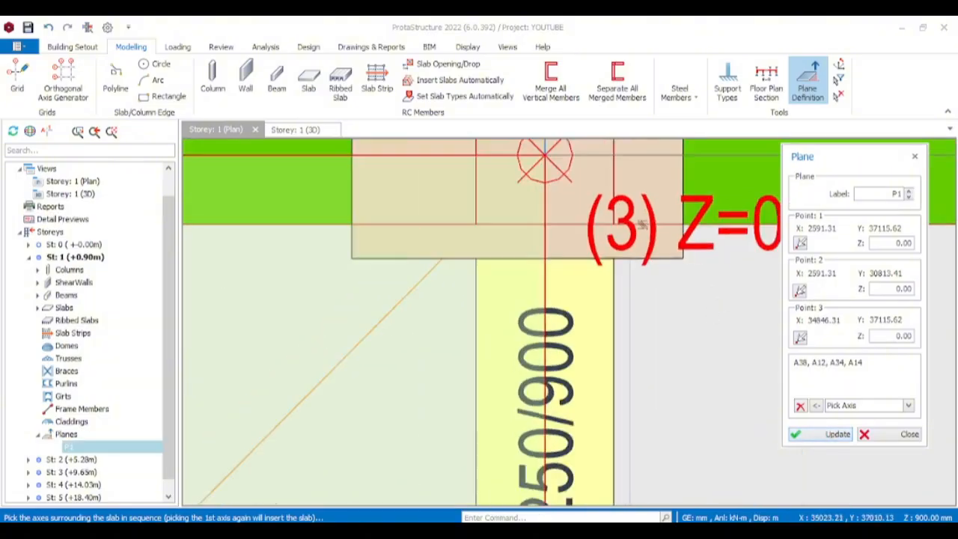
{"action": "scroll", "coordinate": [641, 224], "scroll_direction": "down", "scroll_amount": 1}
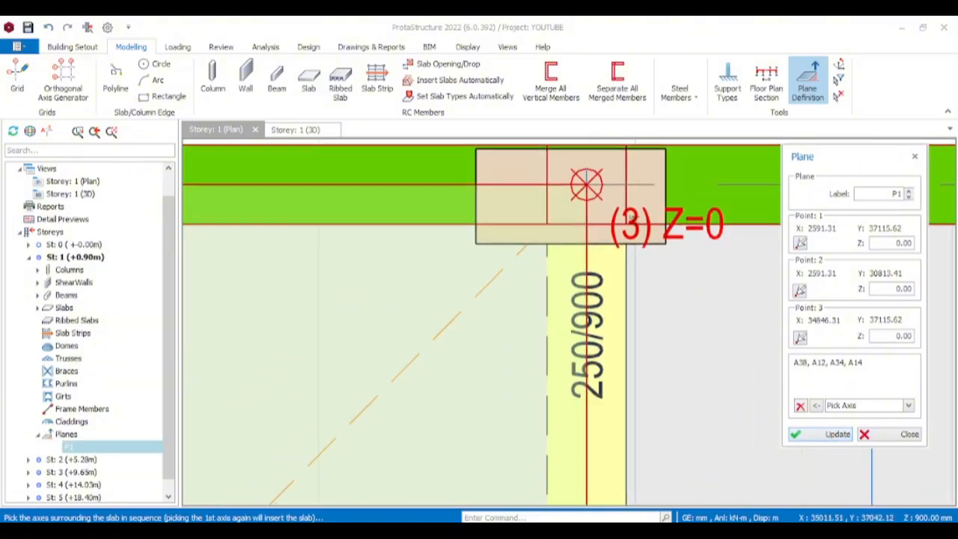
{"action": "scroll", "coordinate": [632, 218], "scroll_direction": "down", "scroll_amount": 5}
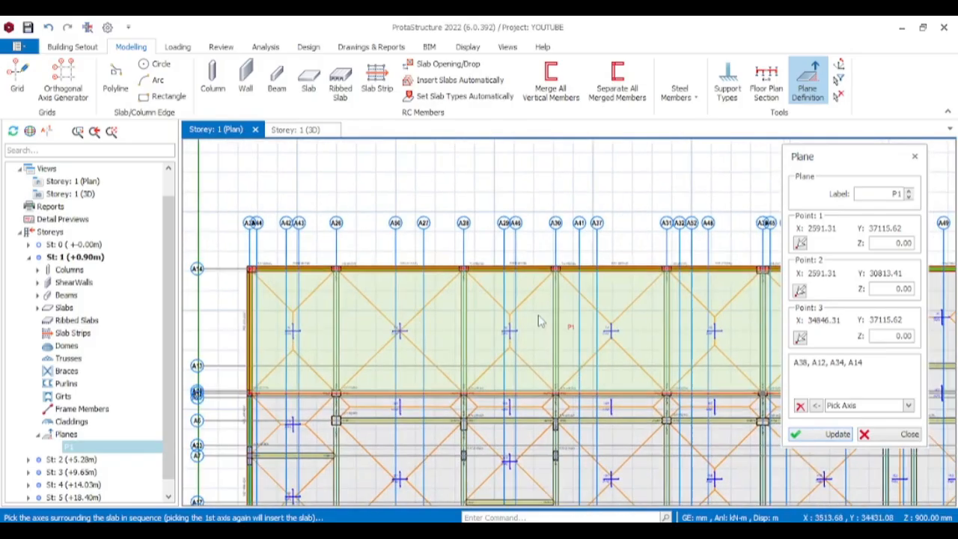
{"action": "scroll", "coordinate": [359, 251], "scroll_direction": "up", "scroll_amount": 5}
{"action": "scroll", "coordinate": [400, 336], "scroll_direction": "down", "scroll_amount": 3}
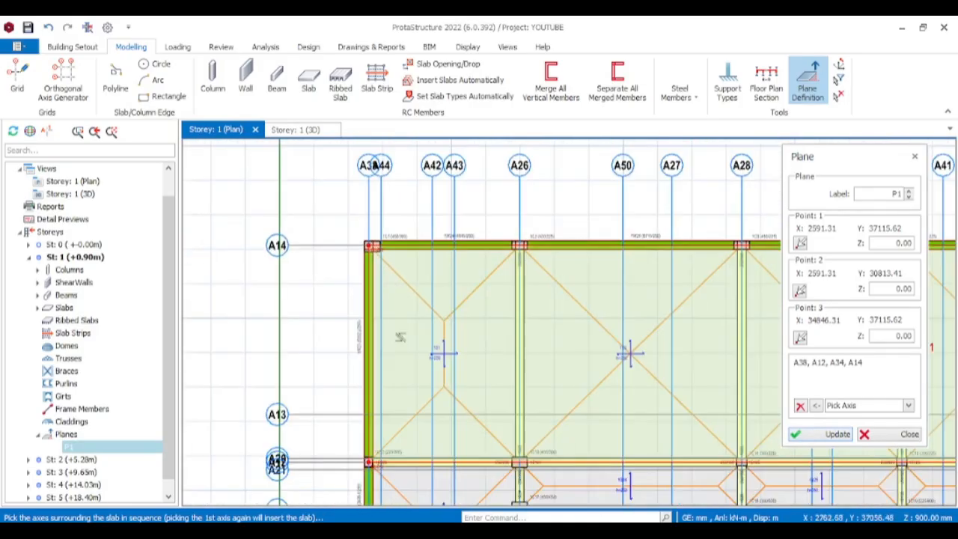
{"action": "scroll", "coordinate": [400, 337], "scroll_direction": "up", "scroll_amount": 4}
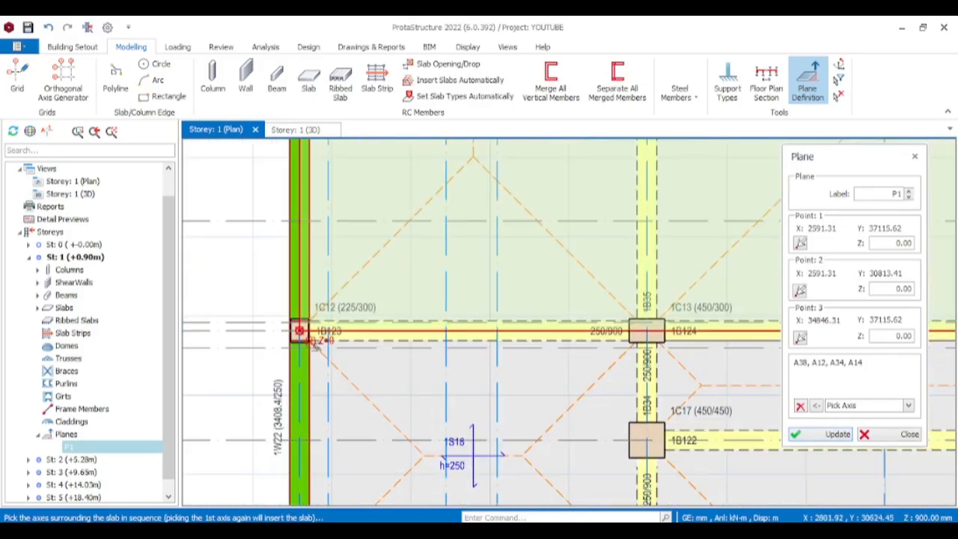
{"action": "scroll", "coordinate": [564, 278], "scroll_direction": "down", "scroll_amount": 5}
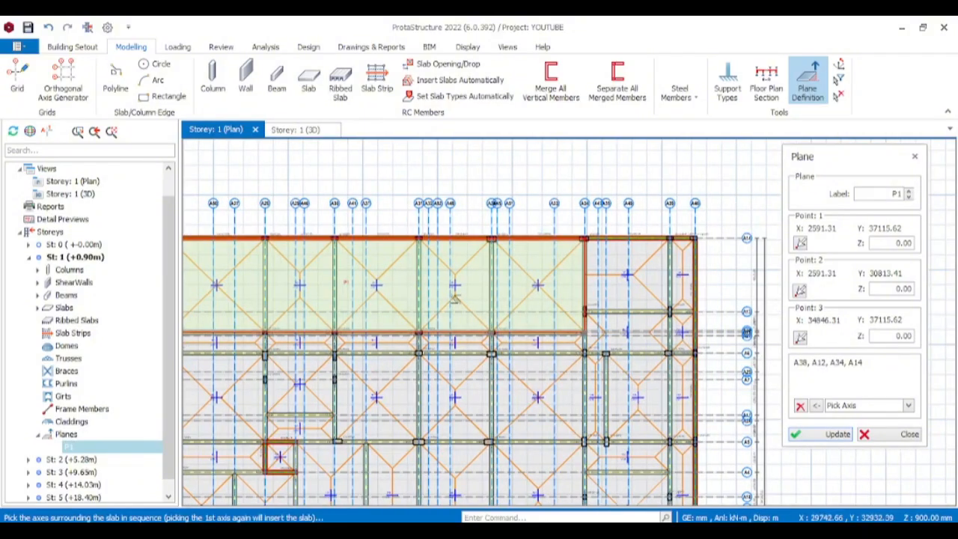
{"action": "scroll", "coordinate": [565, 278], "scroll_direction": "up", "scroll_amount": 4}
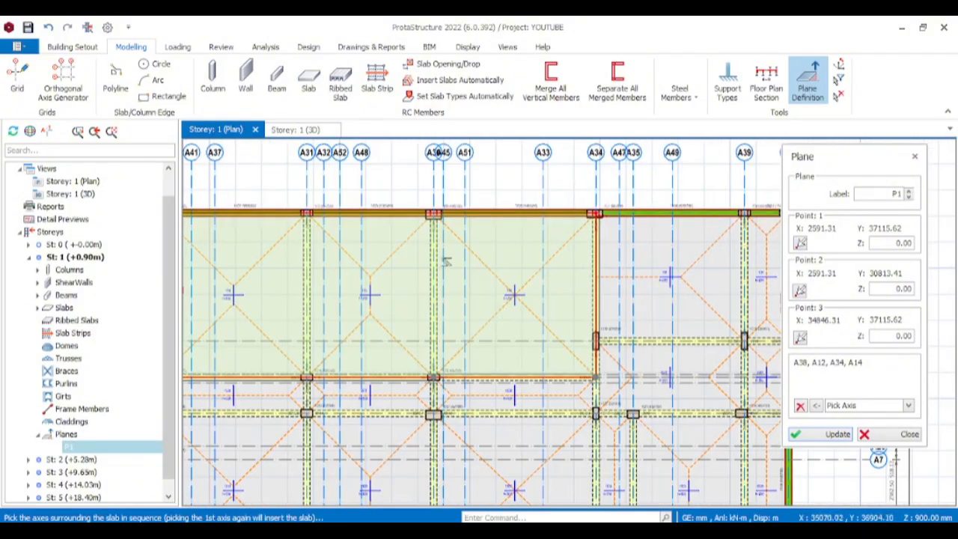
{"action": "scroll", "coordinate": [591, 270], "scroll_direction": "down", "scroll_amount": 3}
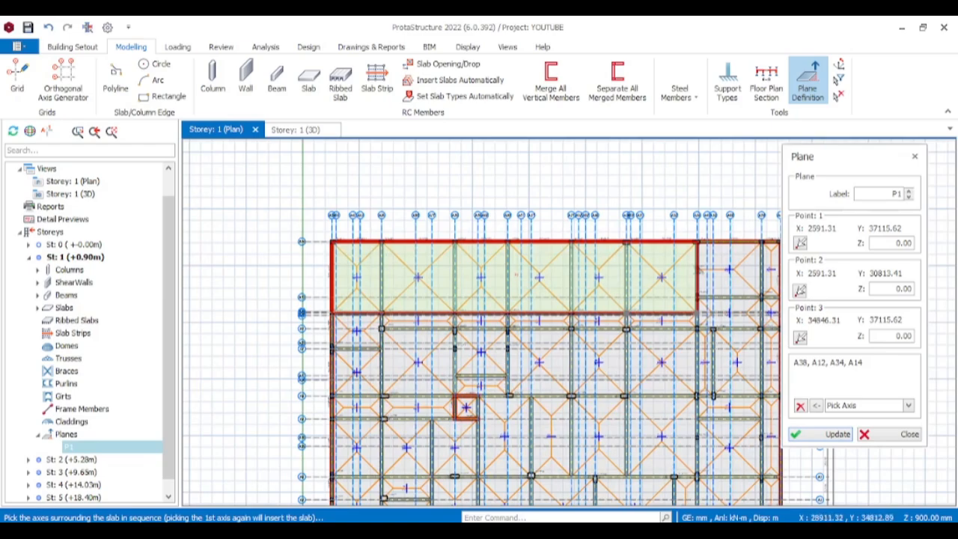
{"action": "scroll", "coordinate": [703, 268], "scroll_direction": "up", "scroll_amount": 4}
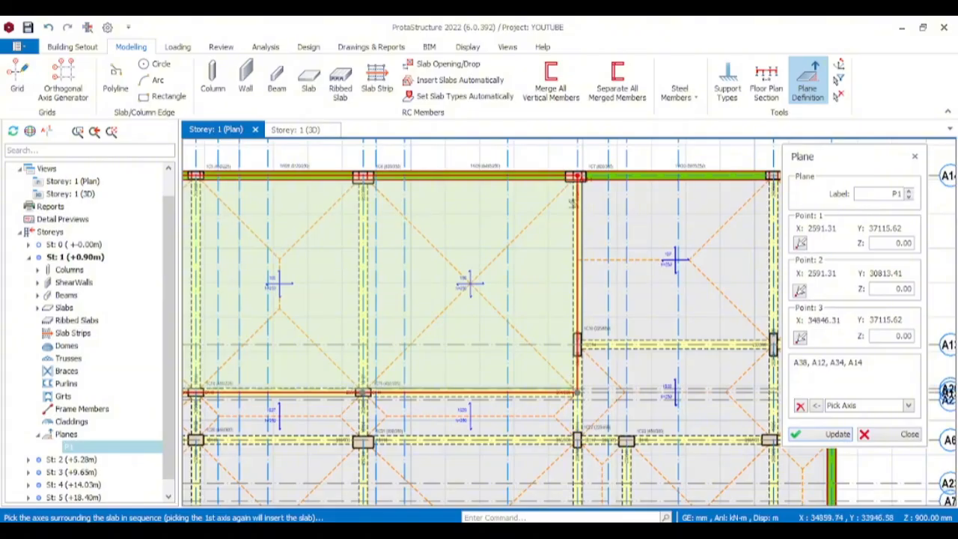
{"action": "scroll", "coordinate": [595, 150], "scroll_direction": "up", "scroll_amount": 4}
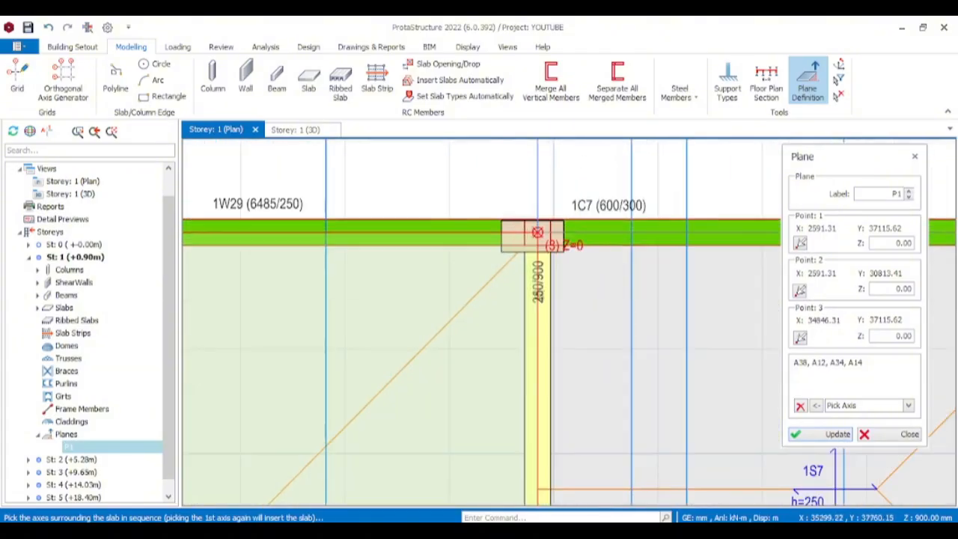
Step: Set the Z value of the plane's Point 3 to 4375 mm, update the plane and finish the plane definition
{"action": "left_click", "coordinate": [889, 337]}
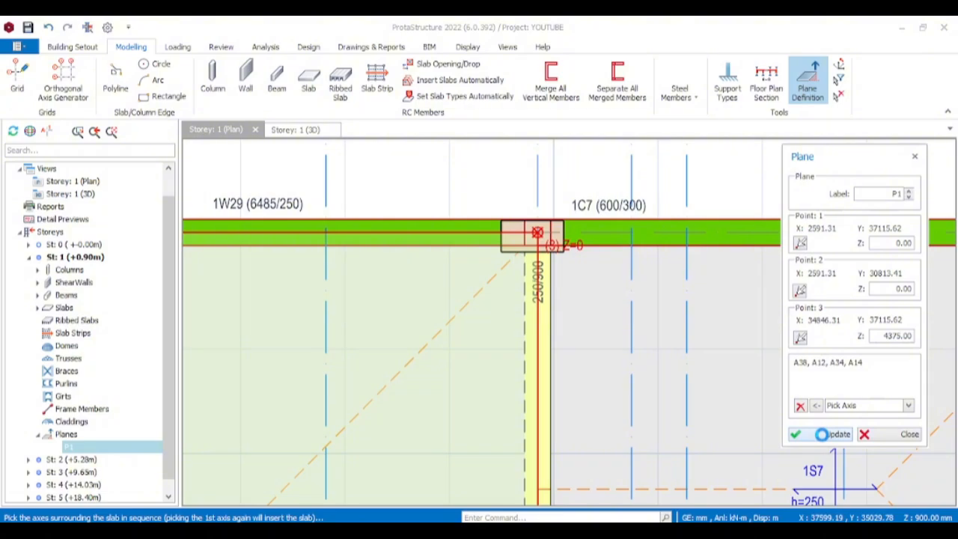
{"action": "left_click", "coordinate": [821, 433]}
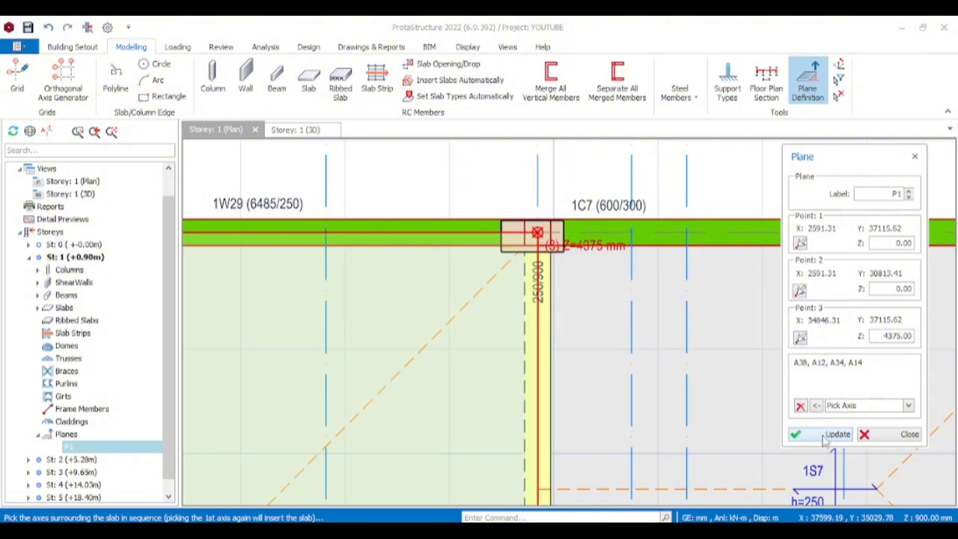
{"action": "left_click", "coordinate": [879, 440]}
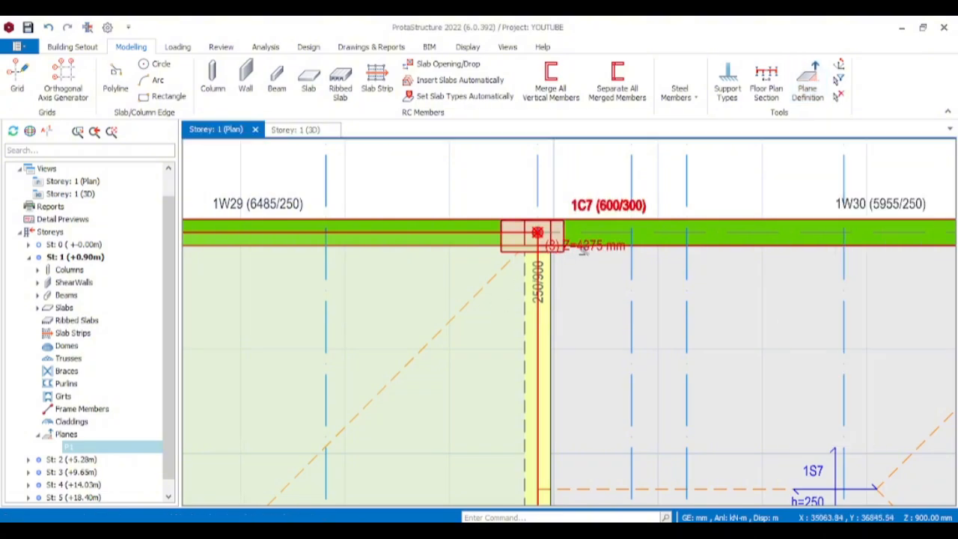
Step: Show storey 1 in 3D and examine the bay along the perimeter wall where the plane was defined
{"action": "scroll", "coordinate": [610, 251], "scroll_direction": "down", "scroll_amount": 5}
{"action": "scroll", "coordinate": [610, 251], "scroll_direction": "down", "scroll_amount": 4}
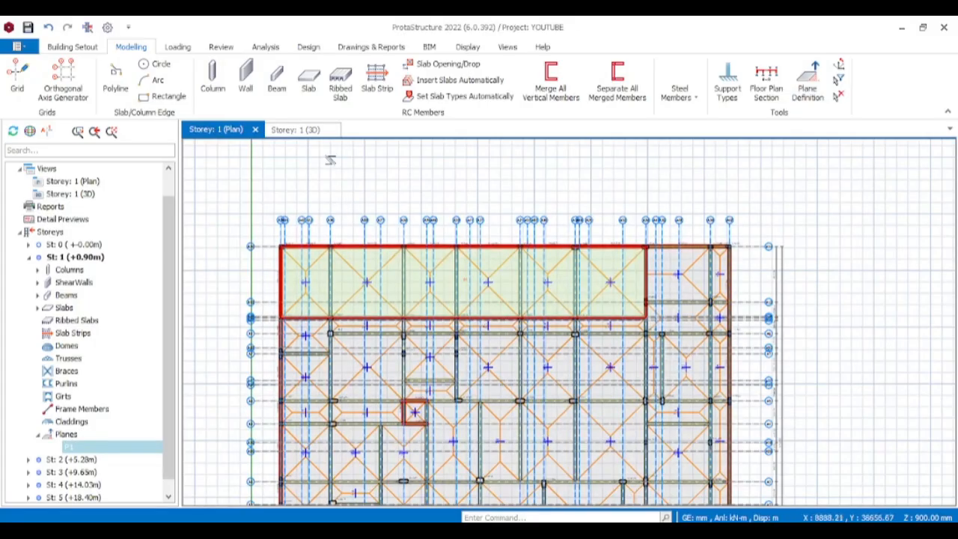
{"action": "left_click", "coordinate": [298, 132]}
{"action": "scroll", "coordinate": [413, 362], "scroll_direction": "up", "scroll_amount": 5}
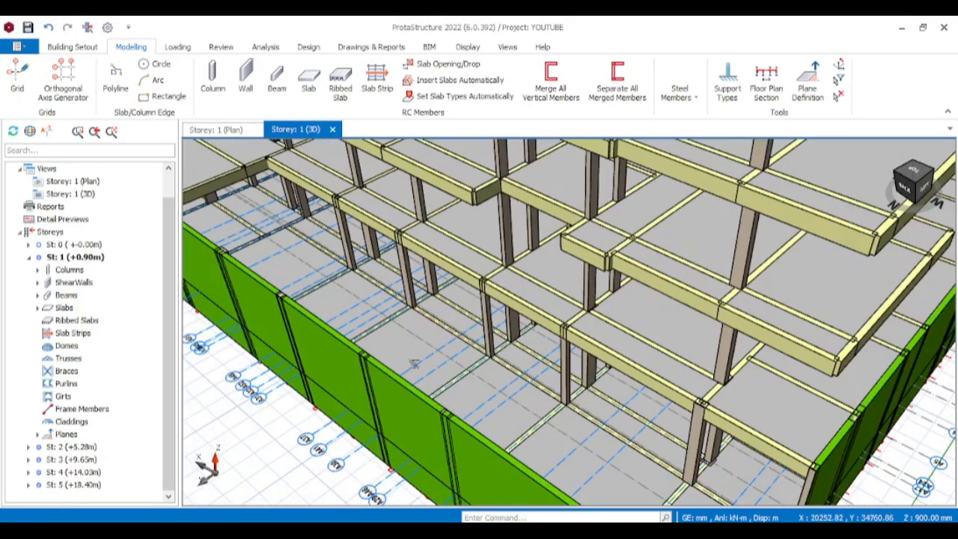
{"action": "middle_click_drag", "start_coordinate": [413, 363], "coordinate": [416, 324]}
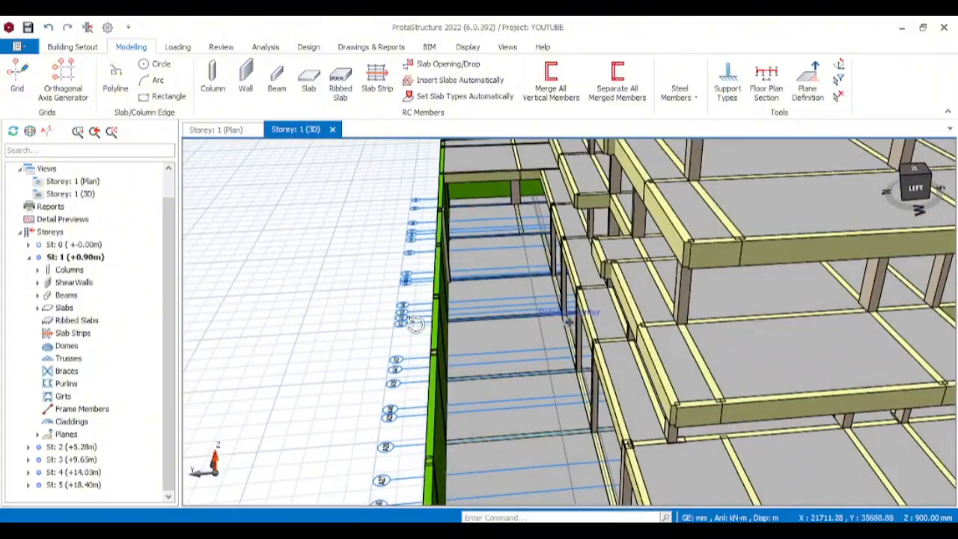
{"action": "scroll", "coordinate": [459, 296], "scroll_direction": "down", "scroll_amount": 5}
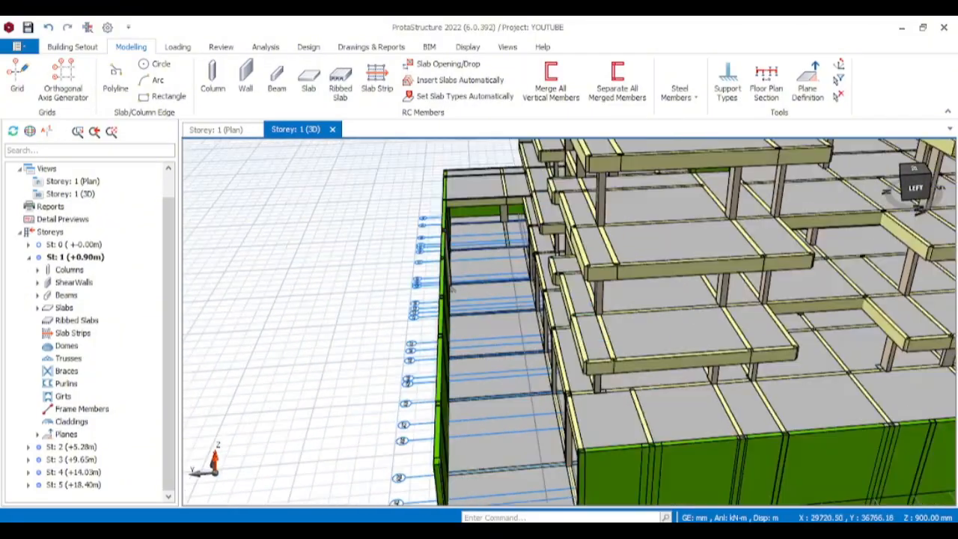
{"action": "scroll", "coordinate": [459, 296], "scroll_direction": "up", "scroll_amount": 1}
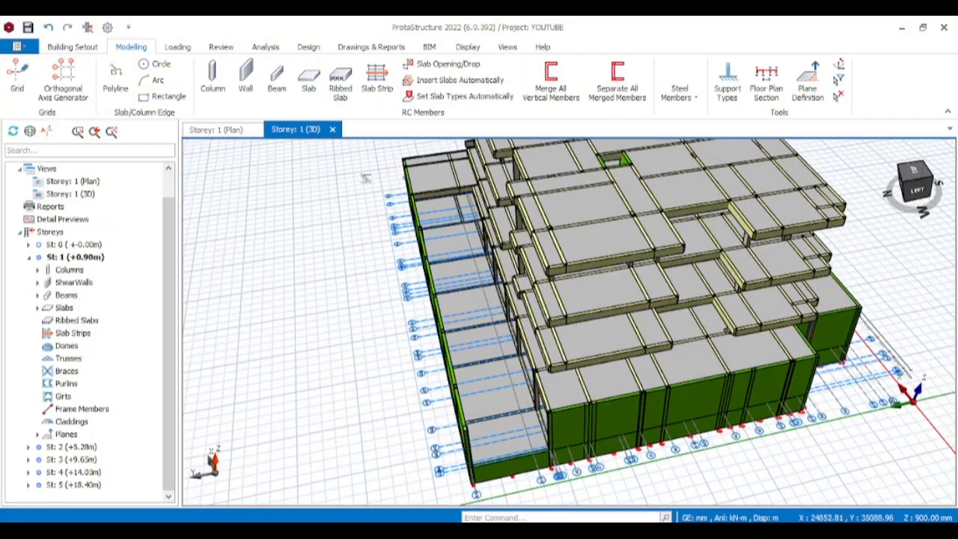
Step: Move all members contained in or at the edge of plane P1 on storey 1 onto the plane
{"action": "left_click", "coordinate": [238, 130]}
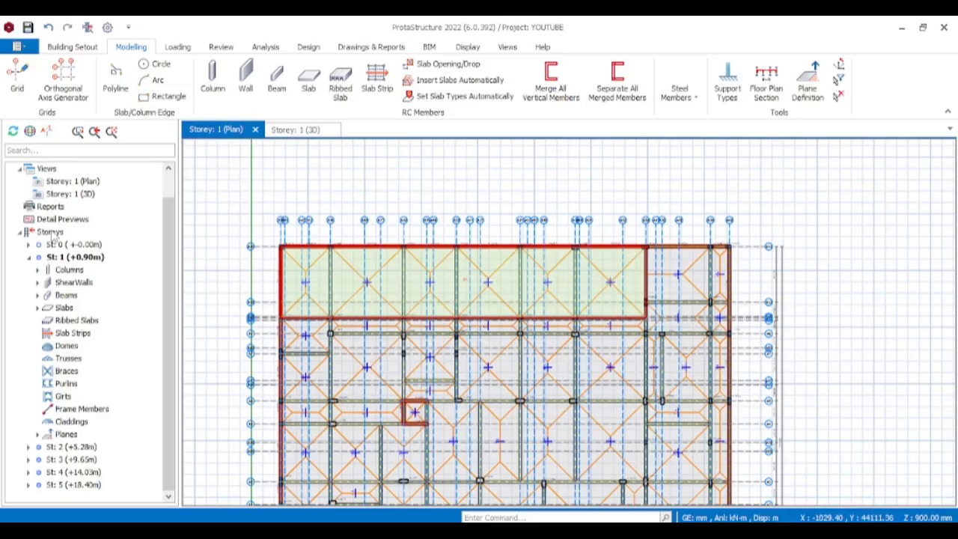
{"action": "left_click", "coordinate": [39, 435]}
{"action": "scroll", "coordinate": [72, 443], "scroll_direction": "down", "scroll_amount": 1}
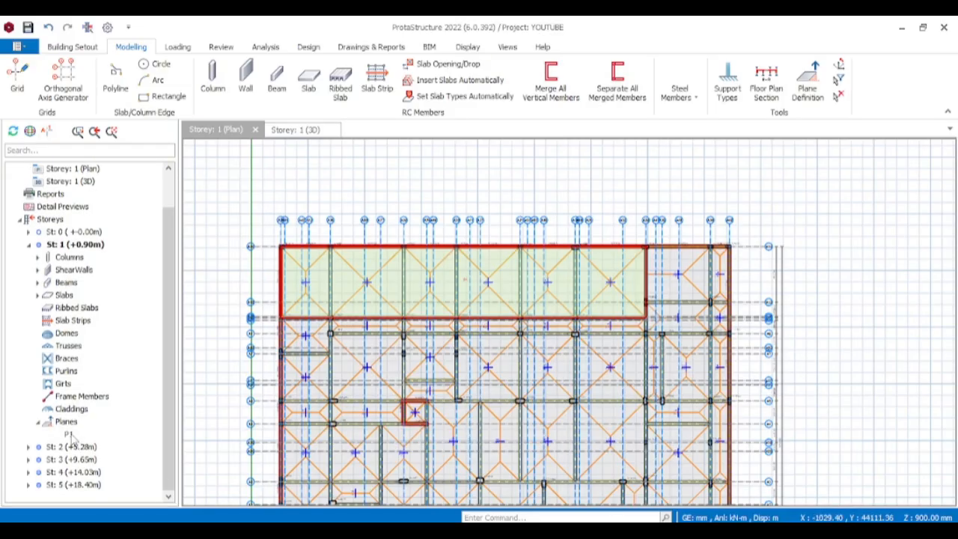
{"action": "left_click", "coordinate": [72, 437]}
{"action": "right_click", "coordinate": [71, 437]}
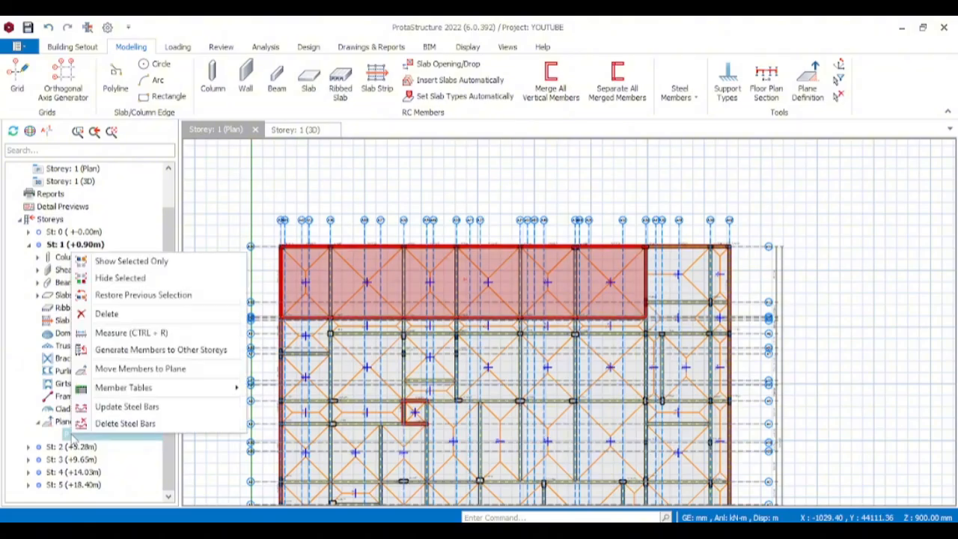
{"action": "left_click", "coordinate": [149, 373]}
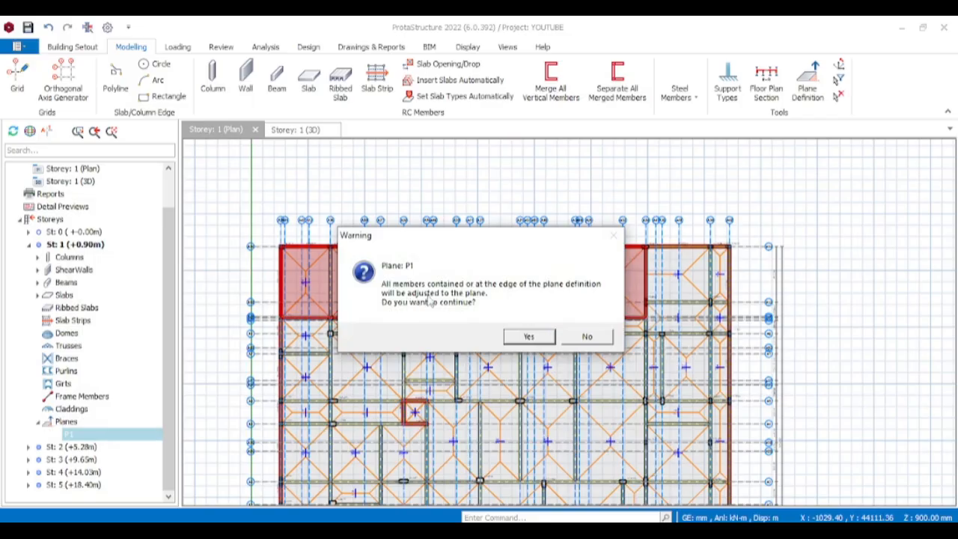
{"action": "left_click", "coordinate": [524, 339]}
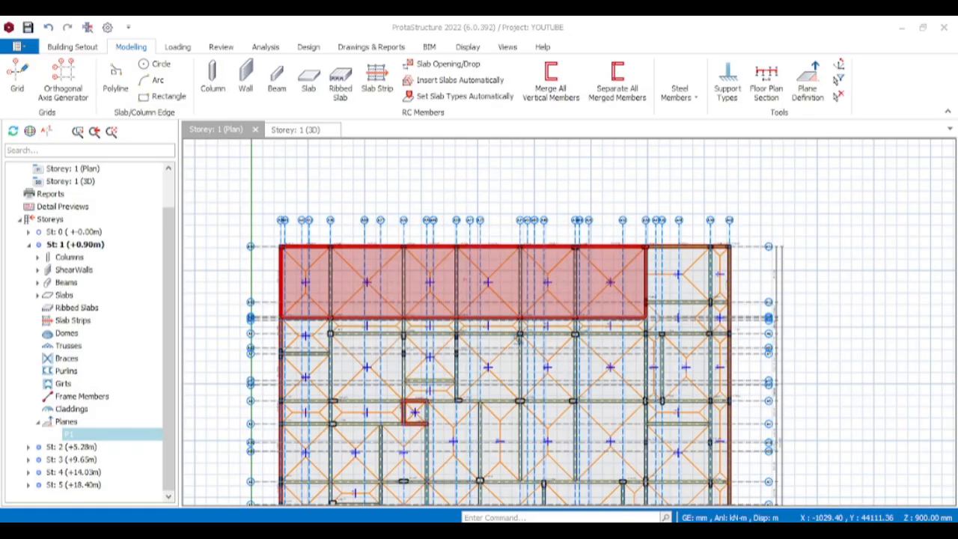
Step: Examine in 3D how the slabs, beams and walls of the perimeter bay follow the inclined plane
{"action": "left_click", "coordinate": [288, 133]}
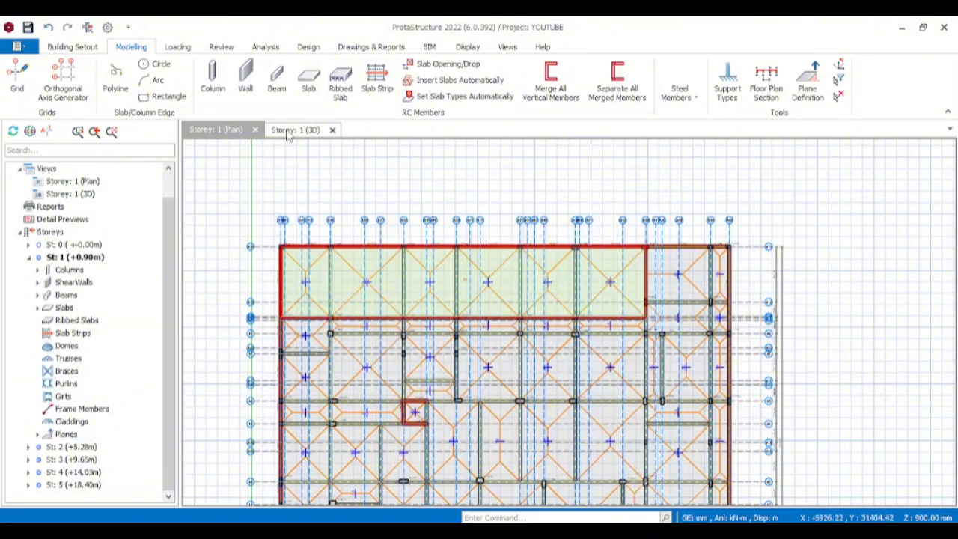
{"action": "mouse_move", "coordinate": [532, 254]}
{"action": "middle_mouse_down"}
{"action": "mouse_move", "coordinate": [502, 243]}
{"action": "mouse_move", "coordinate": [566, 227]}
{"action": "mouse_move", "coordinate": [571, 256]}
{"action": "mouse_move", "coordinate": [460, 258]}
{"action": "mouse_move", "coordinate": [397, 235]}
{"action": "mouse_move", "coordinate": [451, 236]}
{"action": "mouse_move", "coordinate": [569, 321]}
{"action": "middle_mouse_up"}
{"action": "scroll", "coordinate": [322, 322], "scroll_direction": "down", "scroll_amount": 3}
{"action": "scroll", "coordinate": [343, 350], "scroll_direction": "up", "scroll_amount": 2}
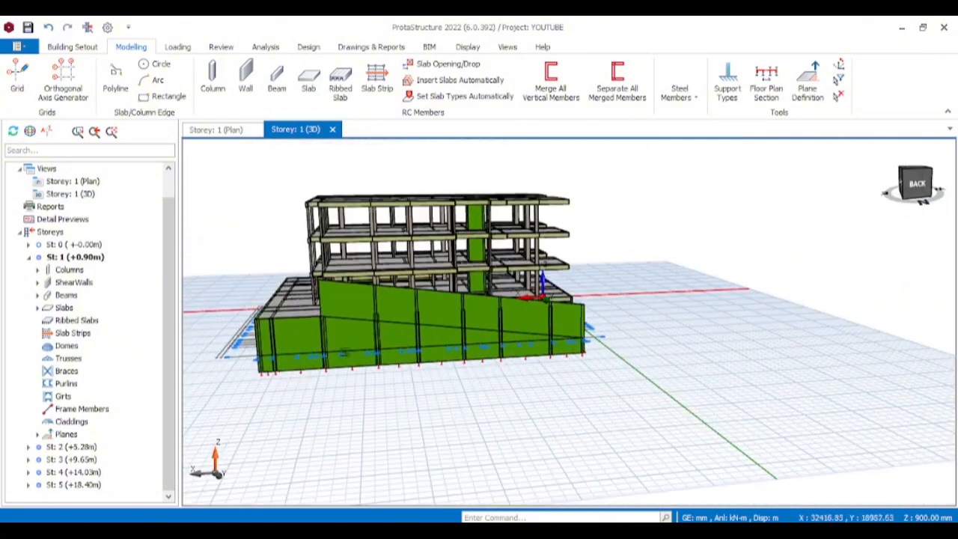
{"action": "mouse_move", "coordinate": [344, 317]}
{"action": "middle_mouse_down"}
{"action": "mouse_move", "coordinate": [285, 356]}
{"action": "mouse_move", "coordinate": [378, 306]}
{"action": "mouse_move", "coordinate": [368, 351]}
{"action": "mouse_move", "coordinate": [333, 349]}
{"action": "middle_mouse_up"}
{"action": "scroll", "coordinate": [333, 348], "scroll_direction": "up", "scroll_amount": 4}
{"action": "scroll", "coordinate": [333, 319], "scroll_direction": "down", "scroll_amount": 3}
{"action": "scroll", "coordinate": [267, 353], "scroll_direction": "down", "scroll_amount": 4}
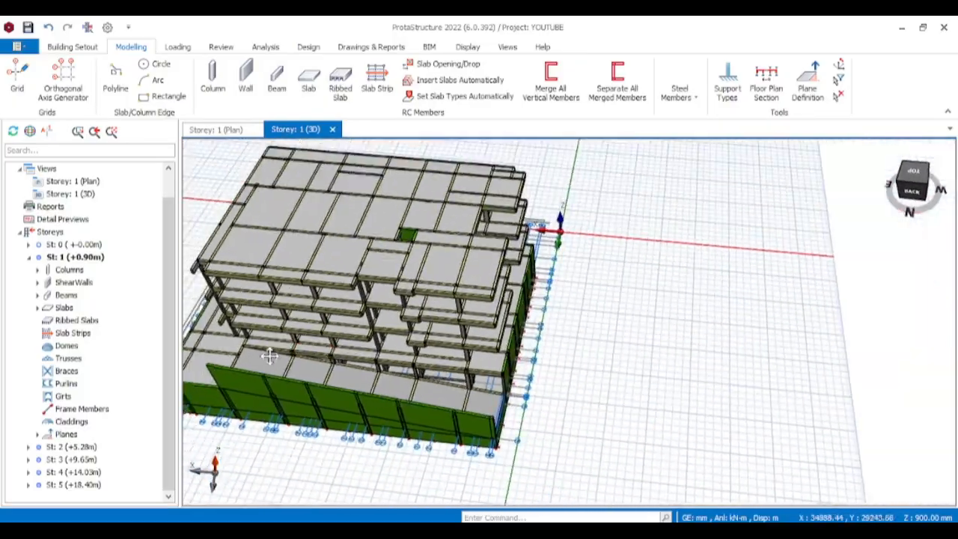
{"action": "middle_click_drag", "start_coordinate": [267, 353], "coordinate": [413, 291]}
{"action": "scroll", "coordinate": [342, 327], "scroll_direction": "up", "scroll_amount": 4}
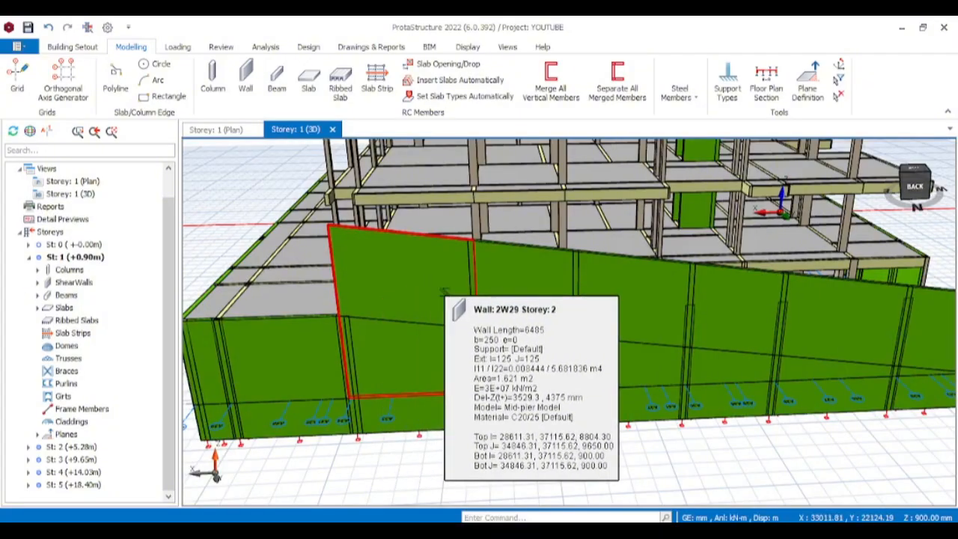
Step: Reset the plane definition of the six sloped storey 2 perimeter walls along the inclined bay
{"action": "left_click", "coordinate": [429, 256]}
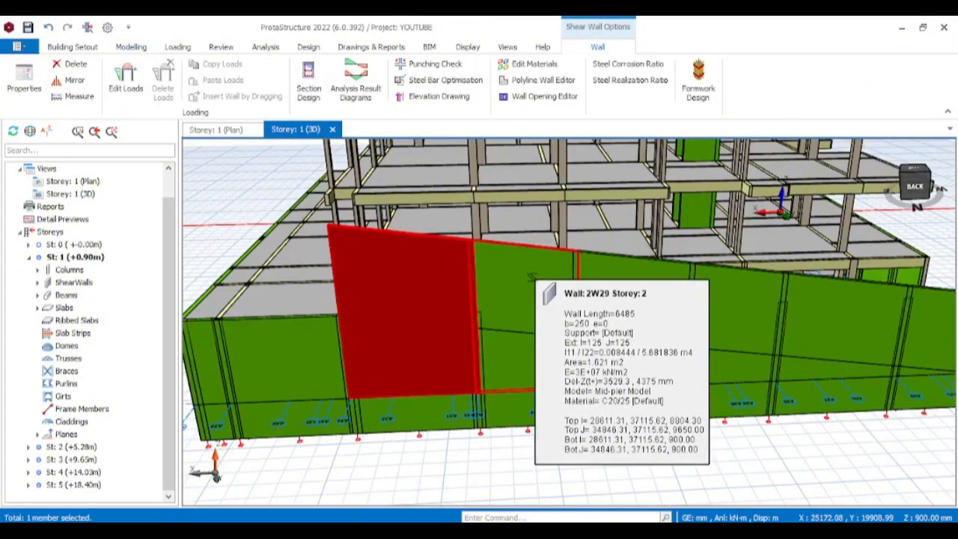
{"action": "left_click", "coordinate": [531, 276], "text": "ctrl"}
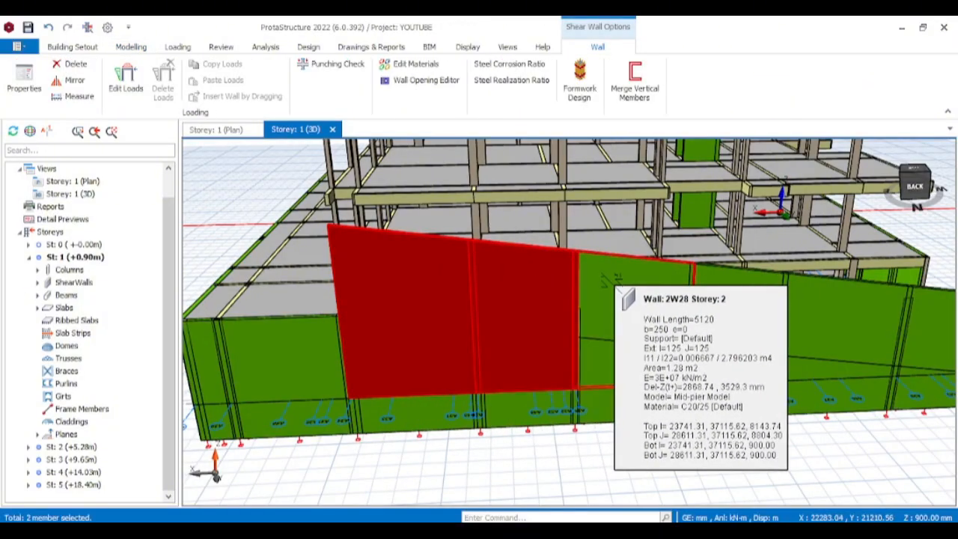
{"action": "left_click", "coordinate": [612, 280], "text": "ctrl"}
{"action": "left_click", "coordinate": [754, 294], "text": "ctrl"}
{"action": "left_click", "coordinate": [804, 297], "text": "ctrl"}
{"action": "scroll", "coordinate": [727, 322], "scroll_direction": "down", "scroll_amount": 2}
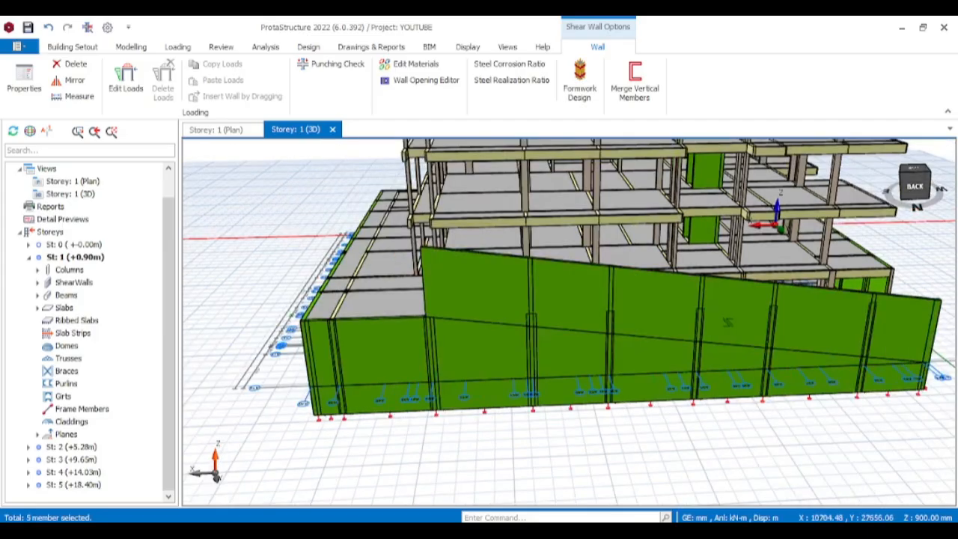
{"action": "middle_click_drag", "start_coordinate": [871, 330], "coordinate": [718, 337]}
{"action": "left_click", "coordinate": [718, 329], "text": "ctrl"}
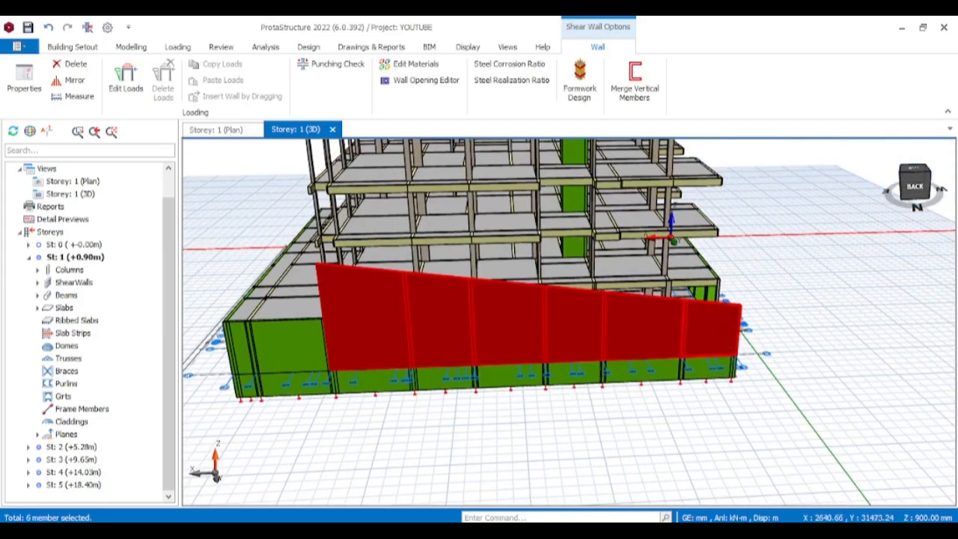
{"action": "right_click", "coordinate": [746, 262]}
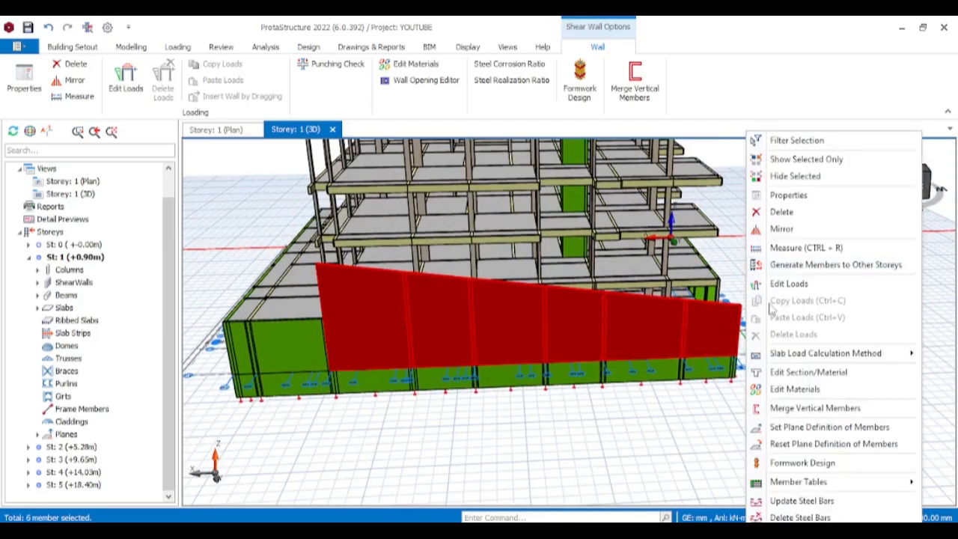
{"action": "left_click", "coordinate": [799, 444]}
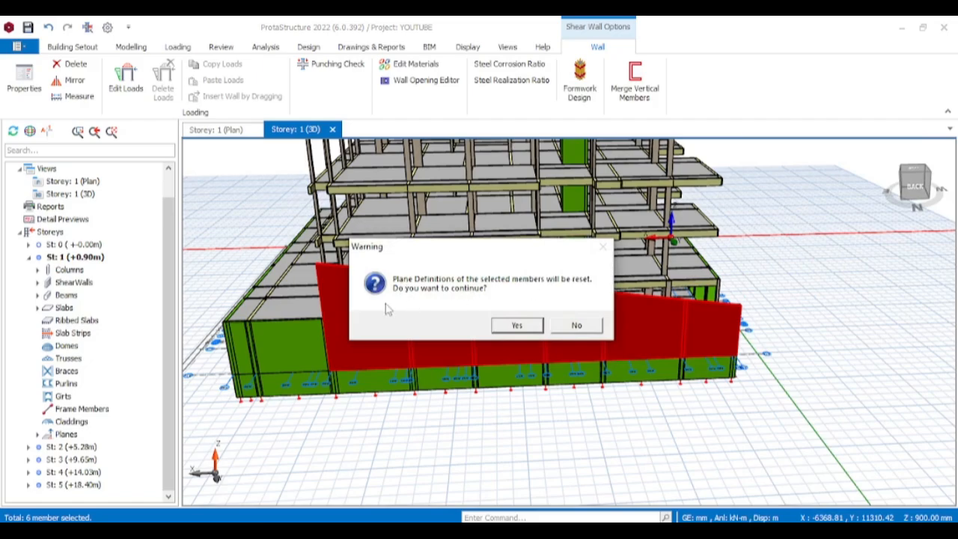
{"action": "left_click", "coordinate": [516, 325]}
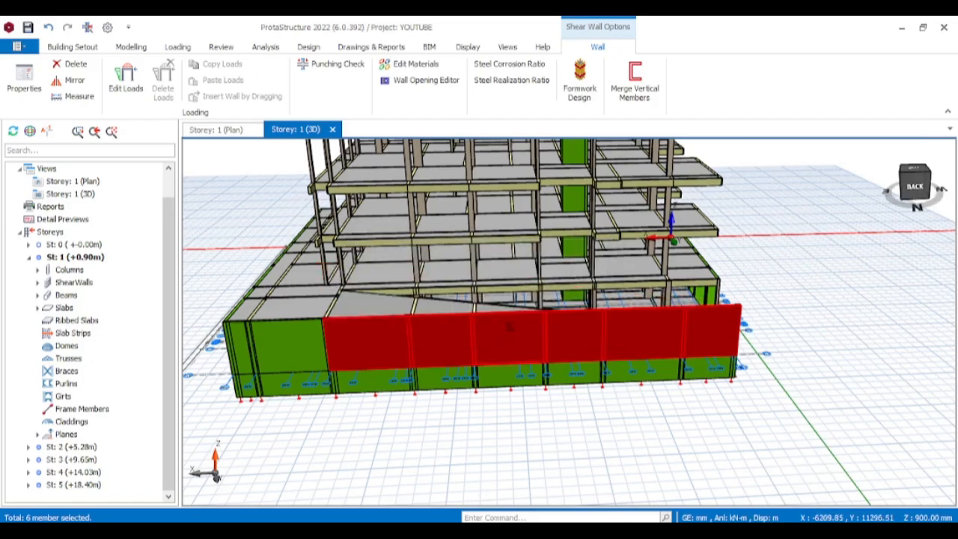
{"action": "scroll", "coordinate": [556, 329], "scroll_direction": "up", "scroll_amount": 3}
{"action": "key", "text": "Escape"}
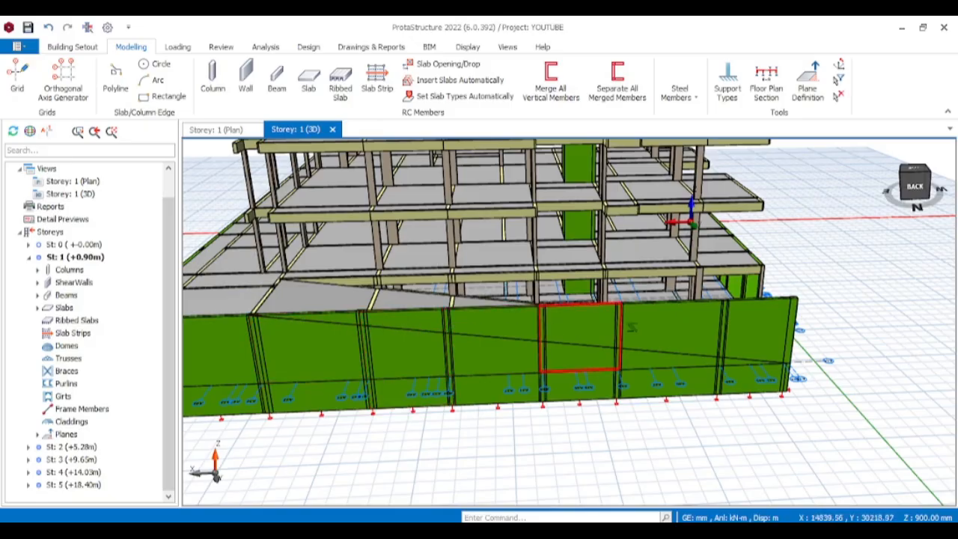
Step: Run the building model check on the structure with the inclined bay and its reset perimeter walls
{"action": "middle_click_drag", "start_coordinate": [787, 308], "coordinate": [684, 342]}
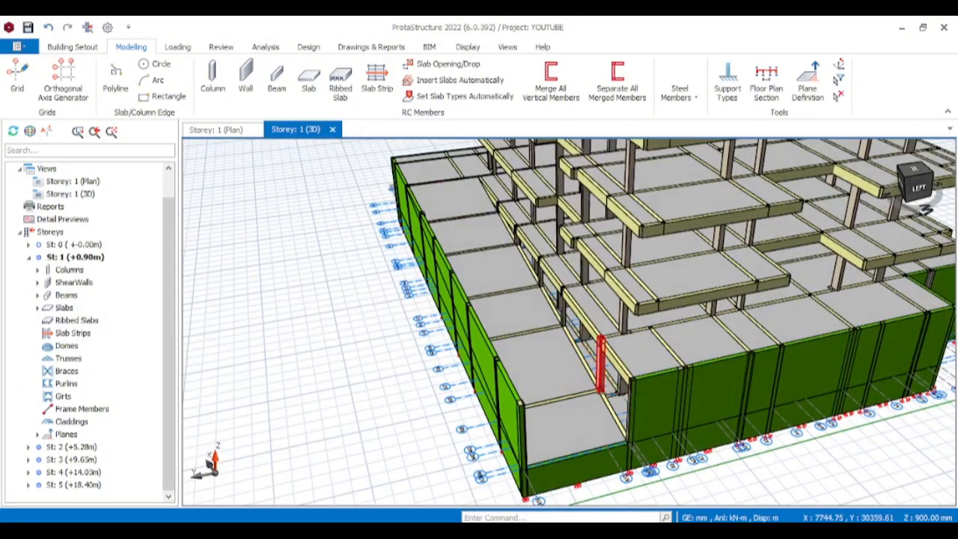
{"action": "mouse_move", "coordinate": [522, 358]}
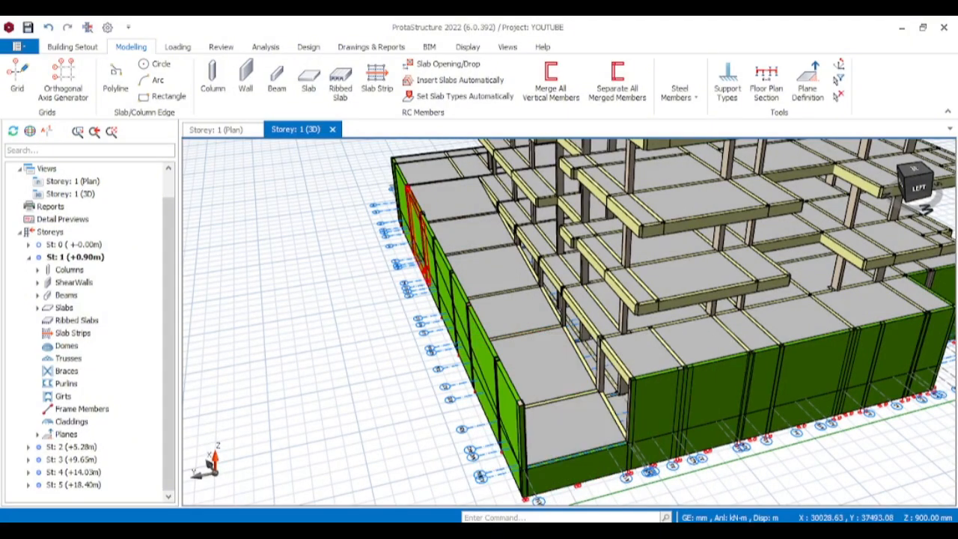
{"action": "scroll", "coordinate": [424, 248], "scroll_direction": "up", "scroll_amount": 4}
{"action": "mouse_move", "coordinate": [516, 249]}
{"action": "middle_mouse_down"}
{"action": "mouse_move", "coordinate": [498, 214]}
{"action": "mouse_move", "coordinate": [492, 222]}
{"action": "mouse_move", "coordinate": [527, 284]}
{"action": "mouse_move", "coordinate": [621, 362]}
{"action": "mouse_move", "coordinate": [526, 323]}
{"action": "mouse_move", "coordinate": [472, 351]}
{"action": "middle_mouse_up"}
{"action": "scroll", "coordinate": [504, 240], "scroll_direction": "down", "scroll_amount": 1}
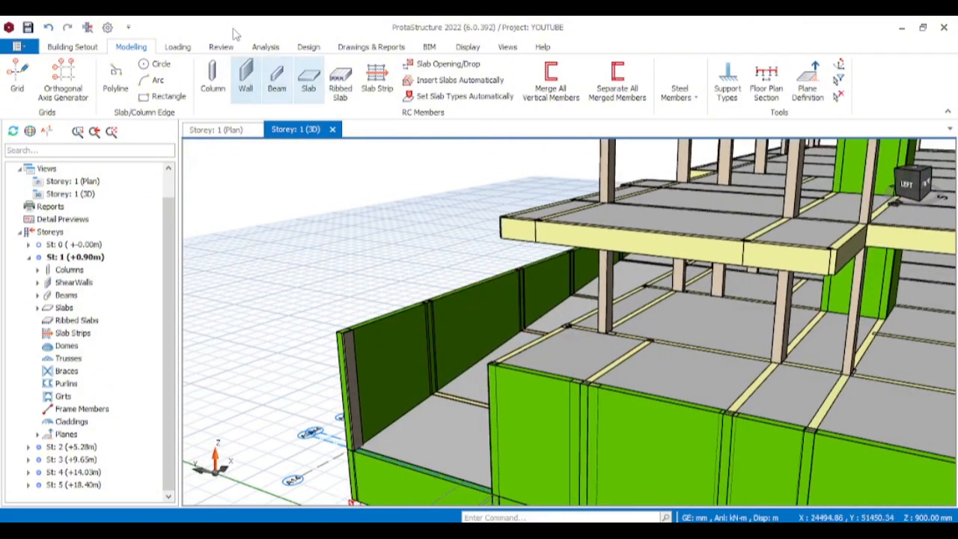
{"action": "left_click", "coordinate": [264, 48]}
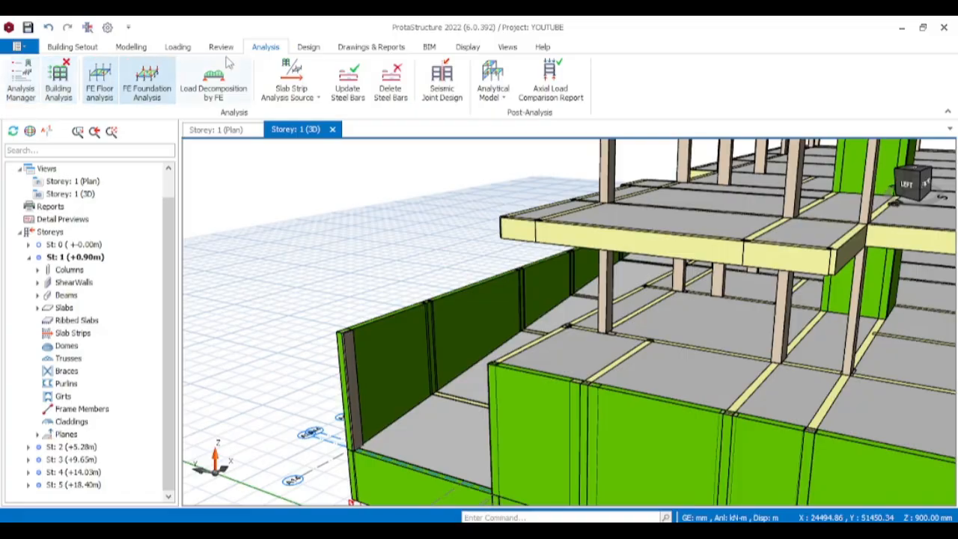
{"action": "left_click", "coordinate": [221, 47]}
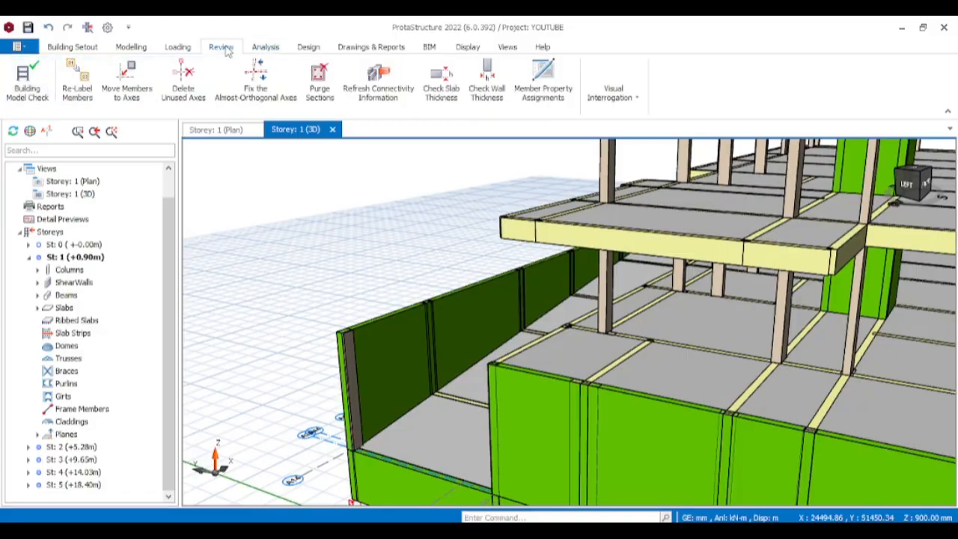
{"action": "left_click", "coordinate": [25, 81]}
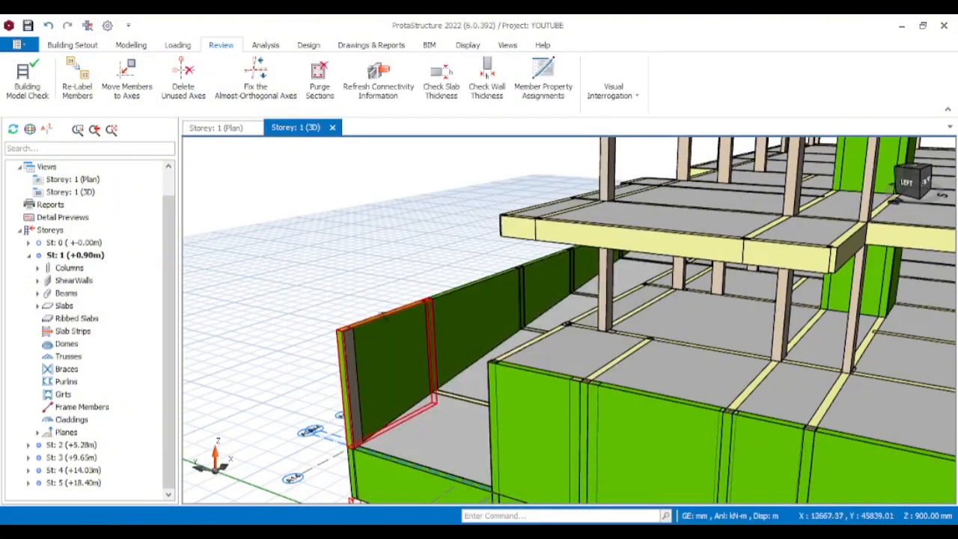
Step: Examine the inclined slabs, their beams and the adjoining perimeter walls in 3D from several sides
{"action": "scroll", "coordinate": [384, 341], "scroll_direction": "down", "scroll_amount": 3}
{"action": "middle_click_drag", "start_coordinate": [385, 342], "coordinate": [474, 344]}
{"action": "scroll", "coordinate": [402, 360], "scroll_direction": "down", "scroll_amount": 4}
{"action": "middle_click_drag", "start_coordinate": [402, 360], "coordinate": [471, 332]}
{"action": "scroll", "coordinate": [420, 335], "scroll_direction": "up", "scroll_amount": 5}
{"action": "scroll", "coordinate": [433, 327], "scroll_direction": "down", "scroll_amount": 5}
{"action": "scroll", "coordinate": [421, 341], "scroll_direction": "up", "scroll_amount": 1}
{"action": "scroll", "coordinate": [481, 335], "scroll_direction": "up", "scroll_amount": 3}
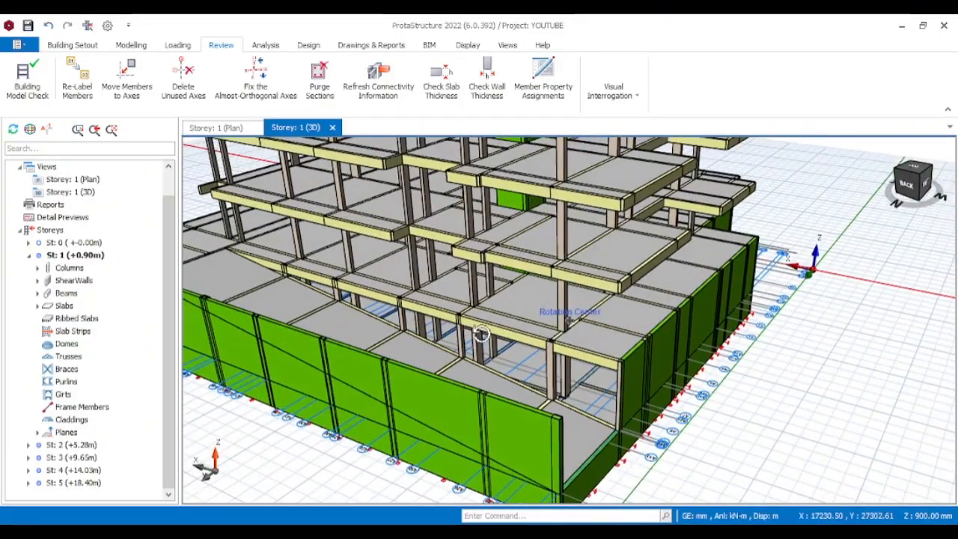
{"action": "scroll", "coordinate": [481, 334], "scroll_direction": "down", "scroll_amount": 5}
{"action": "scroll", "coordinate": [421, 329], "scroll_direction": "up", "scroll_amount": 7}
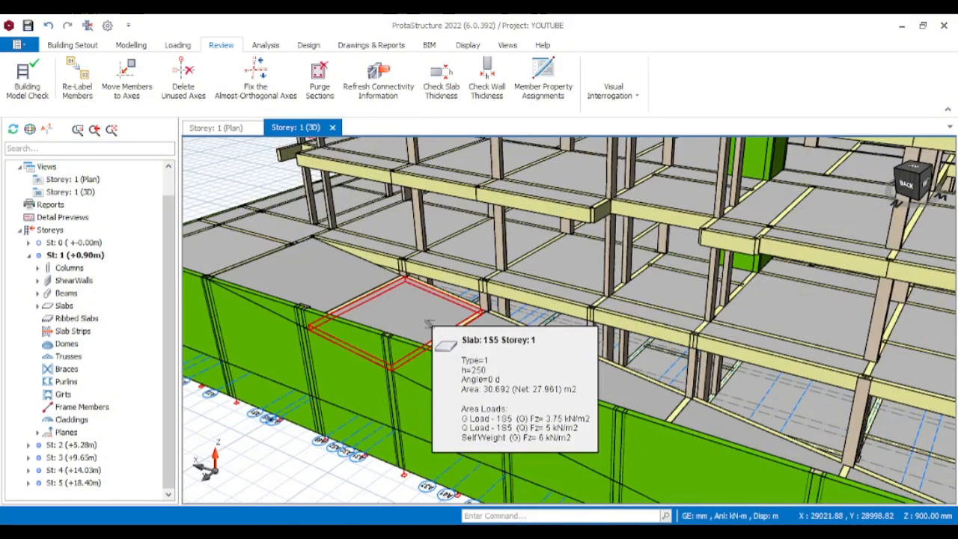
{"action": "scroll", "coordinate": [352, 296], "scroll_direction": "up", "scroll_amount": 2}
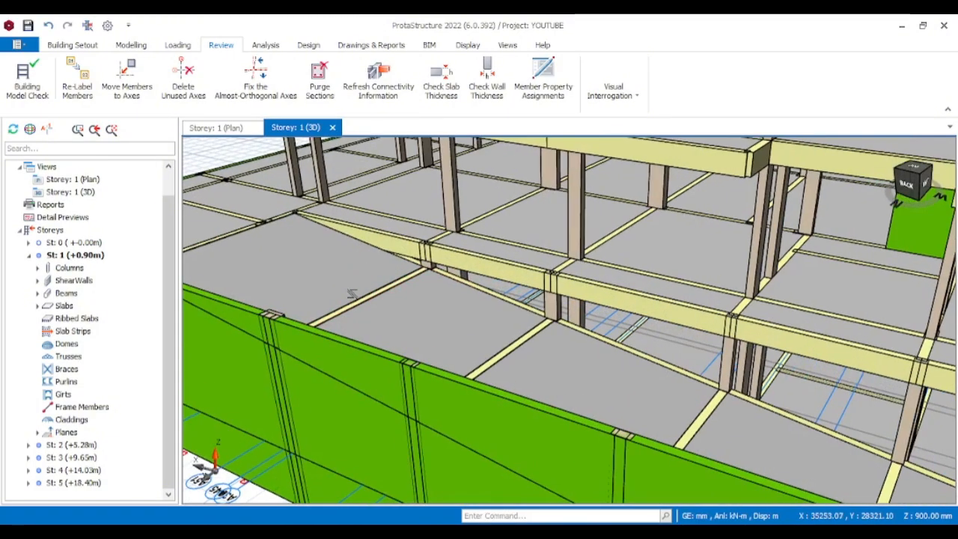